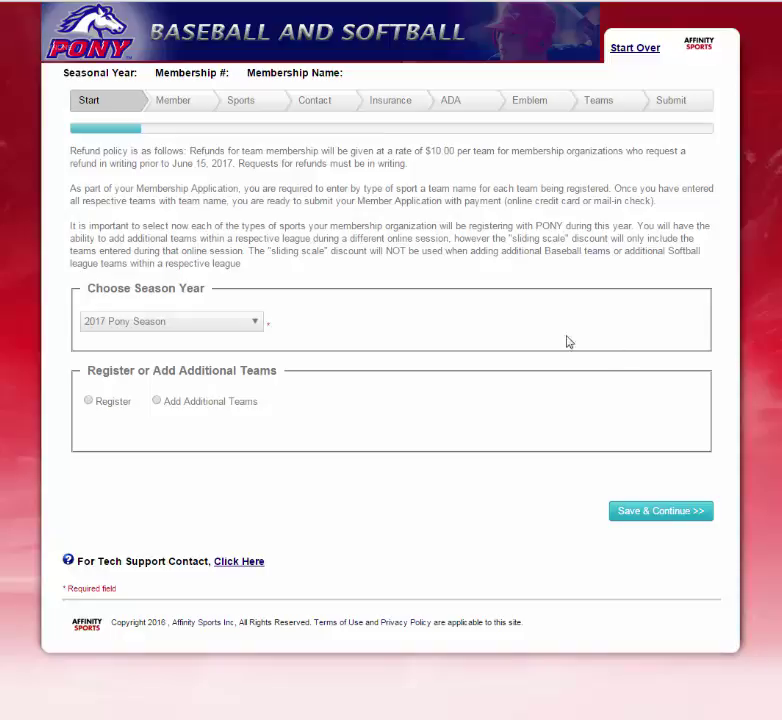
Start a new 2017 Pony Season registration for California USA and save the start page.
click(200, 322)
click(218, 352)
click(89, 401)
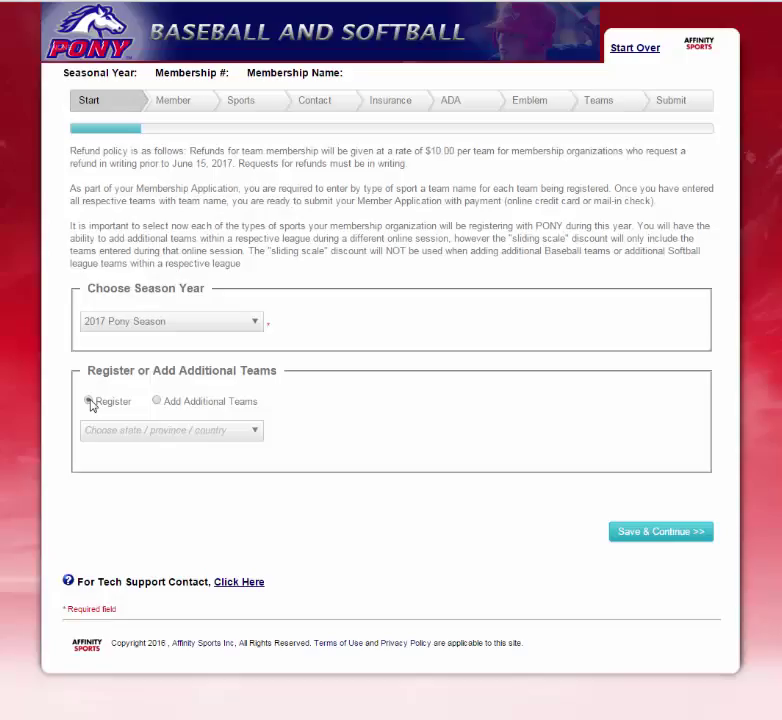
click(257, 432)
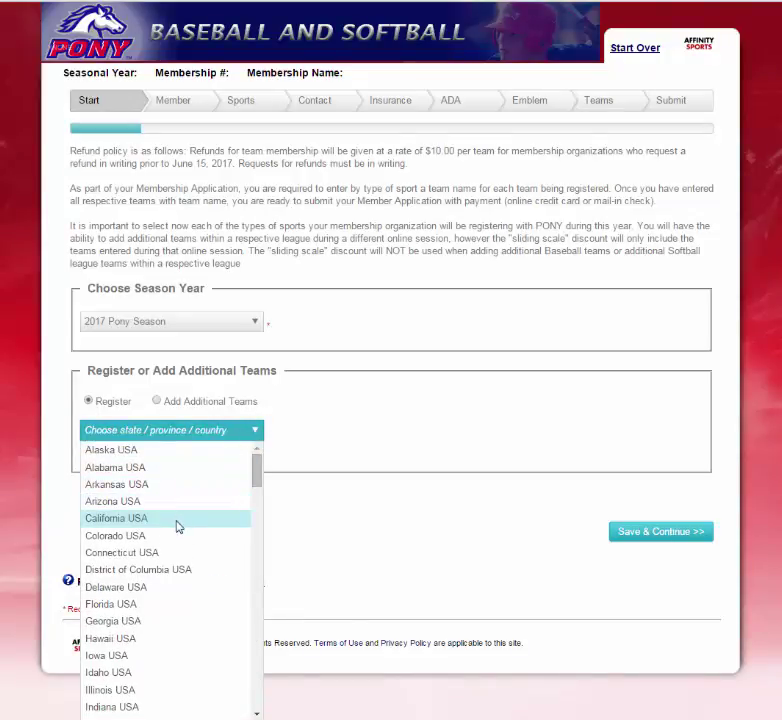
click(176, 519)
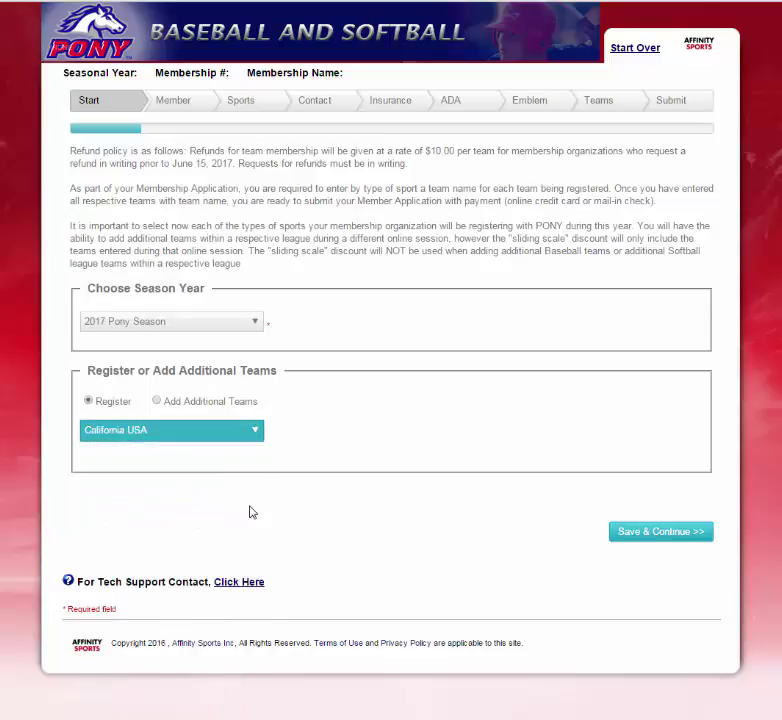
click(665, 535)
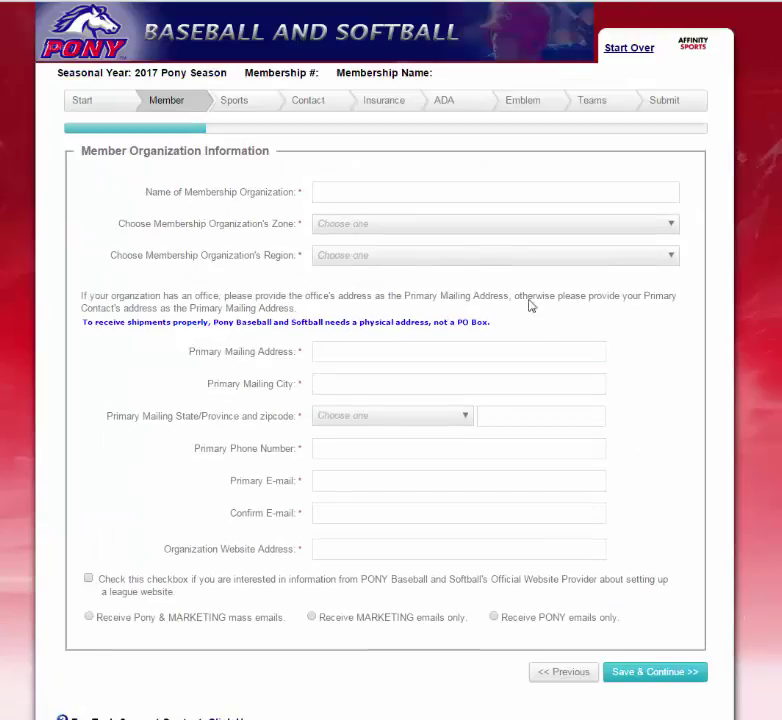
click(382, 190)
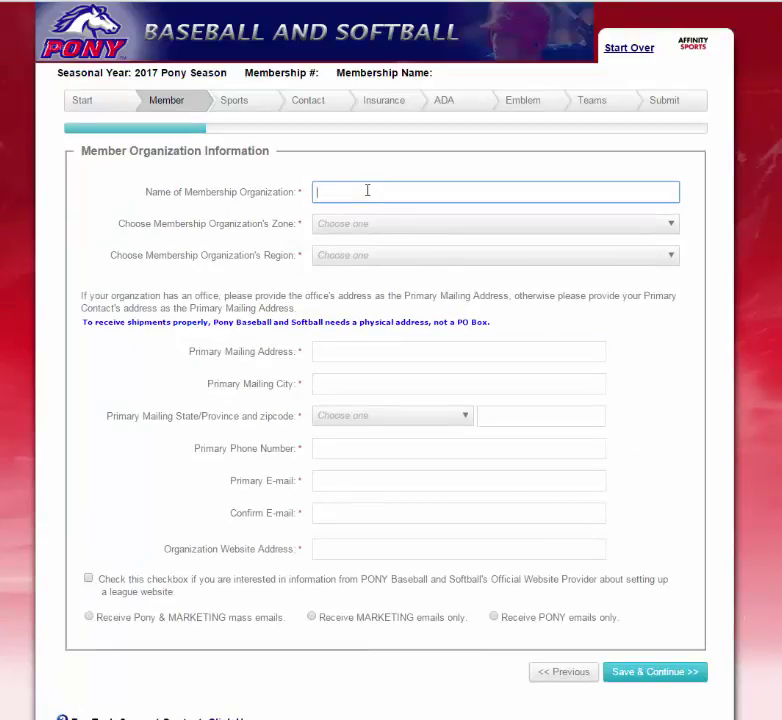
Name the organization Demo Org, in West Zone and the Southwest Region San Diego Area.
text(Demo Org)
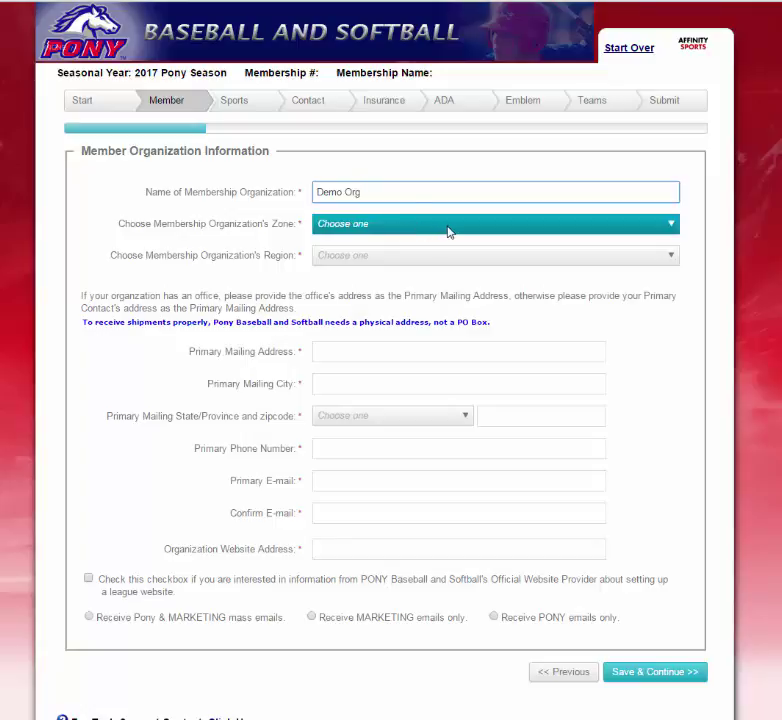
click(447, 230)
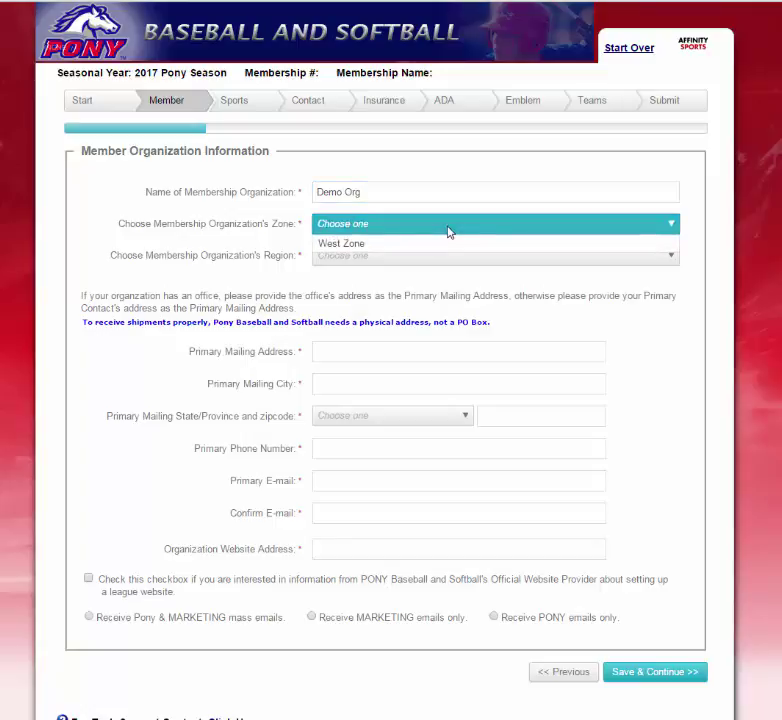
click(437, 245)
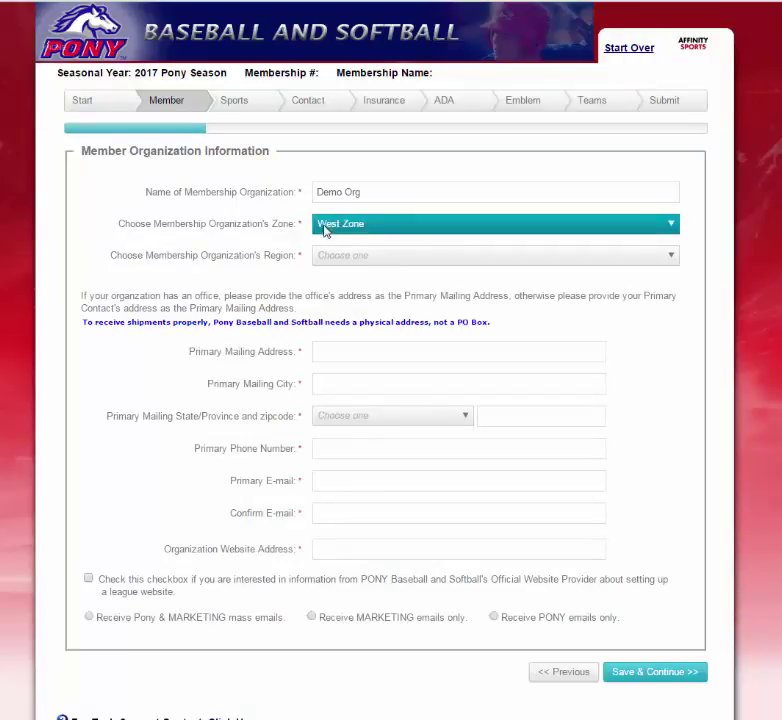
click(473, 258)
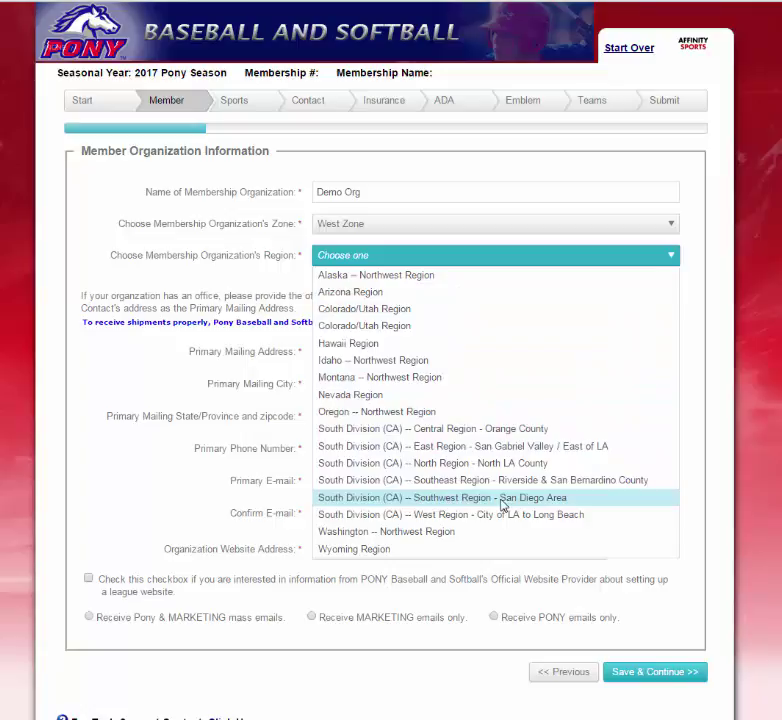
click(503, 505)
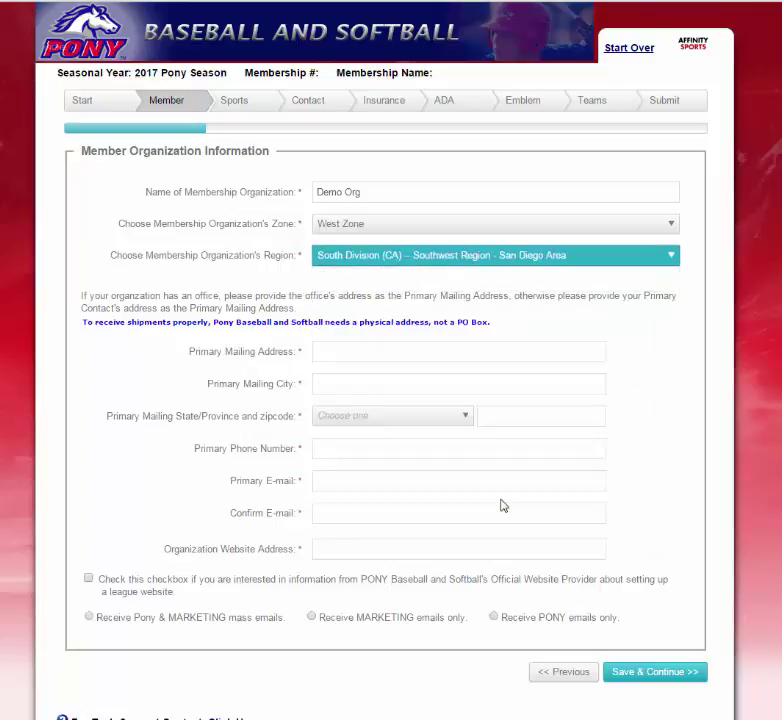
Enter the organization's street address and zip code, with city San Diego and state California USA.
click(375, 354)
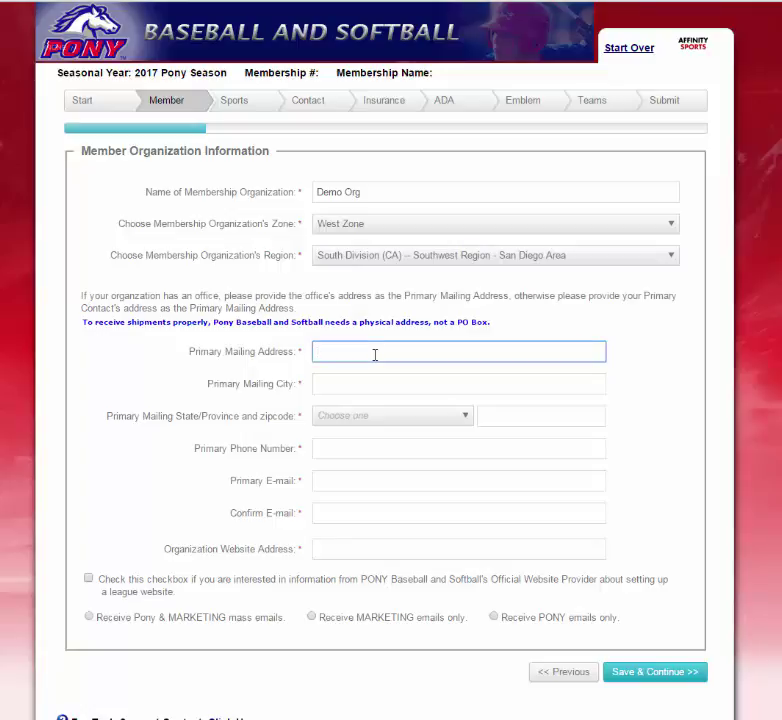
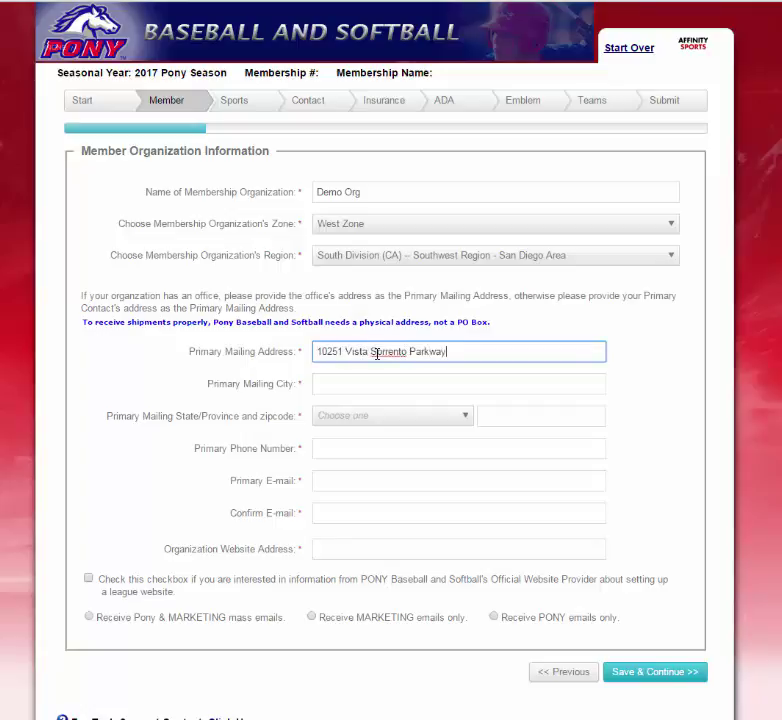
key(Tab)
text(San Diego)
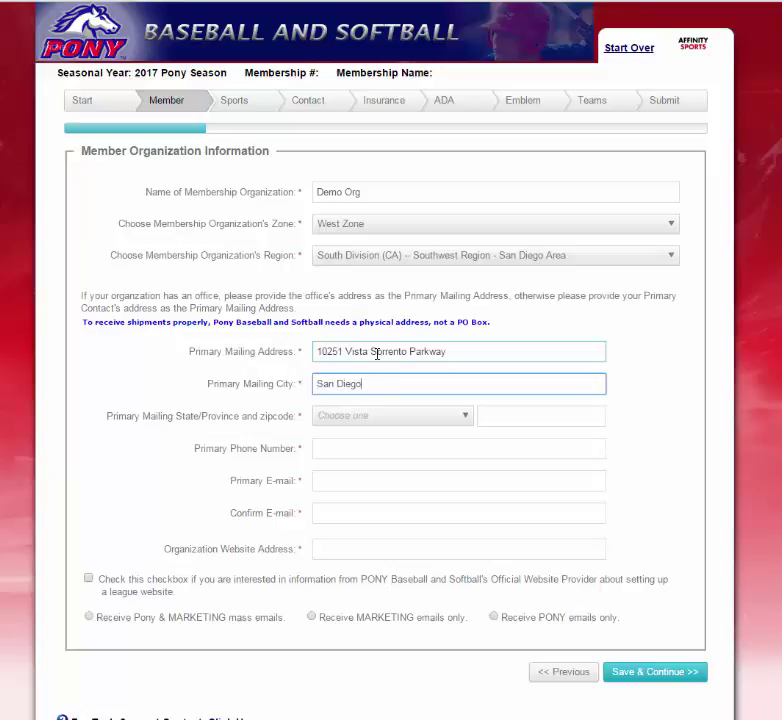
key(Tab)
key(c)
key(Tab)
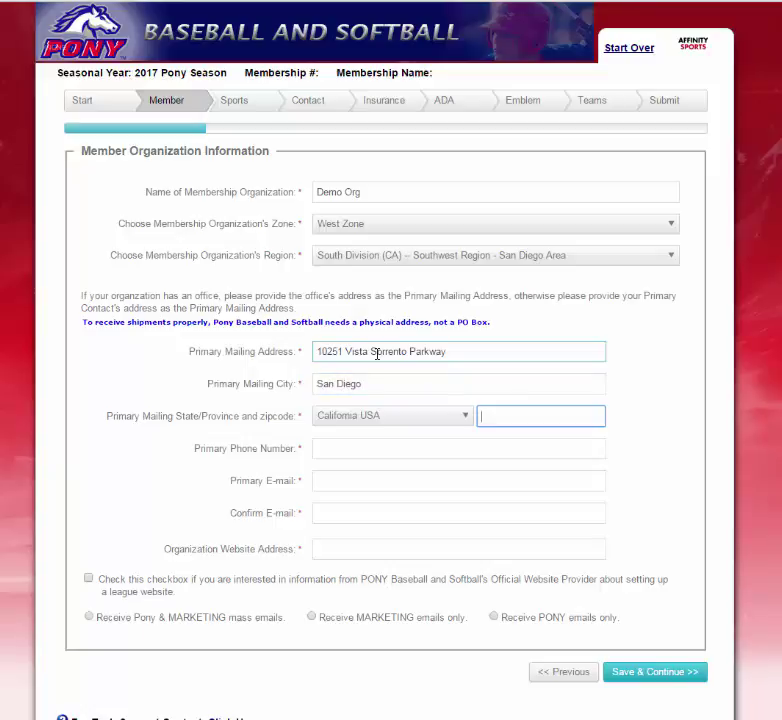
text(92121)
key(Tab)
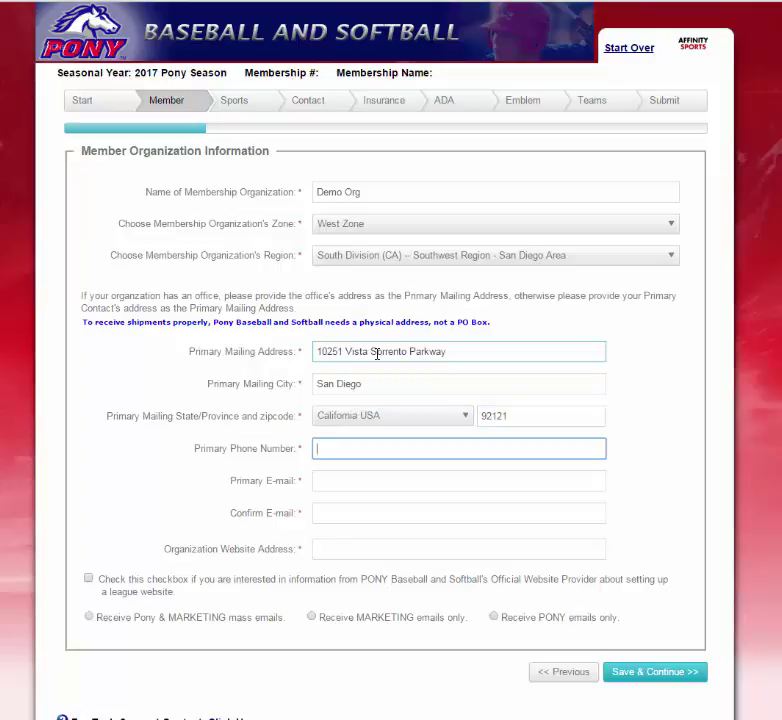
key(Tab)
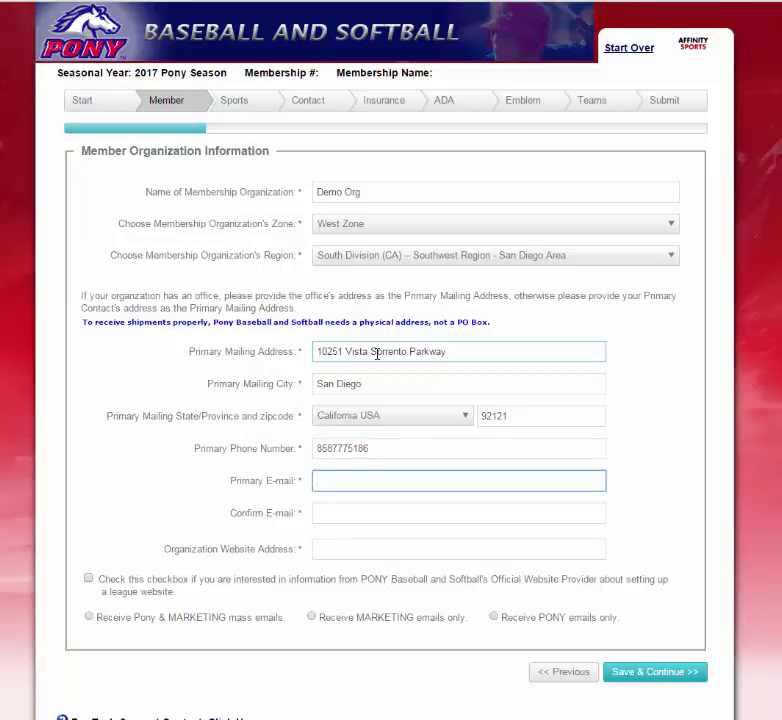
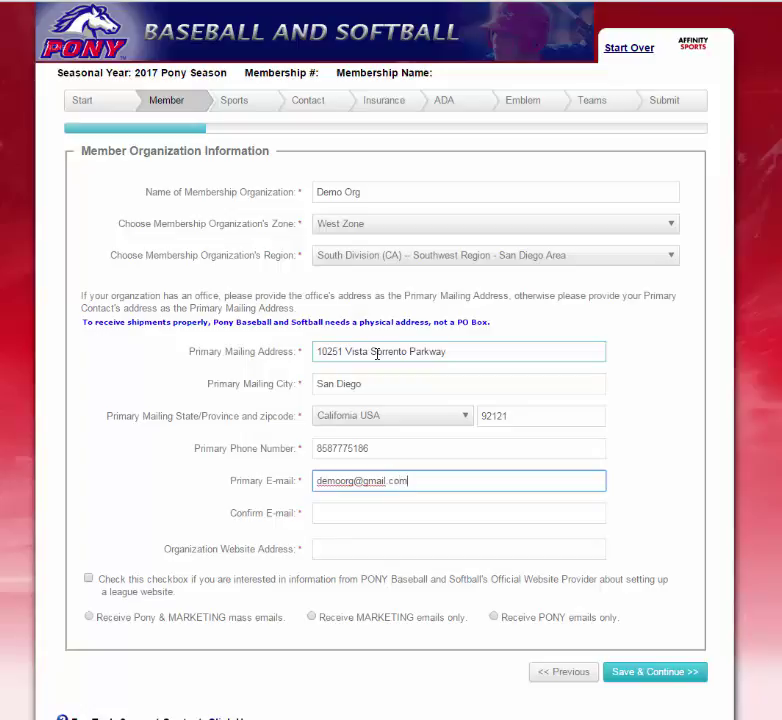
key(Tab)
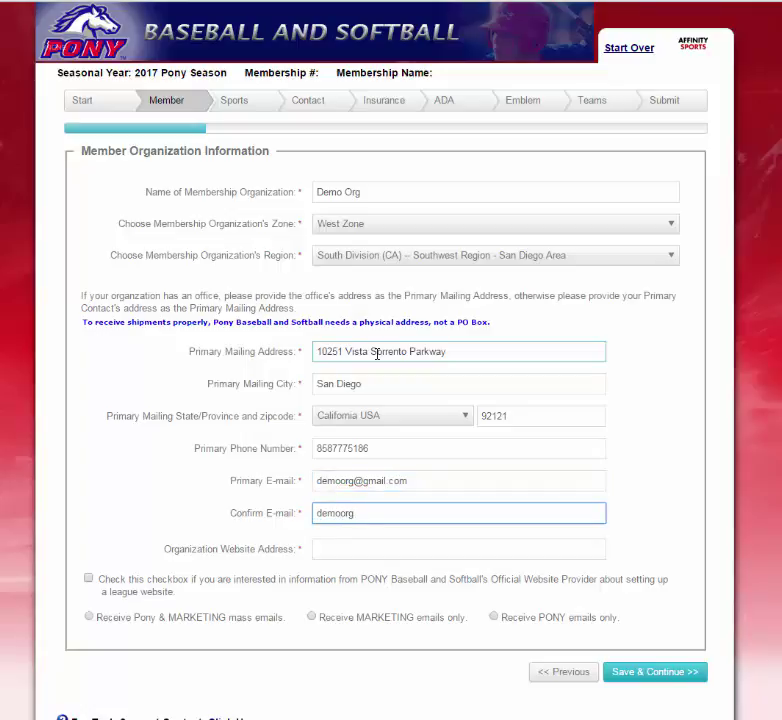
key(Tab)
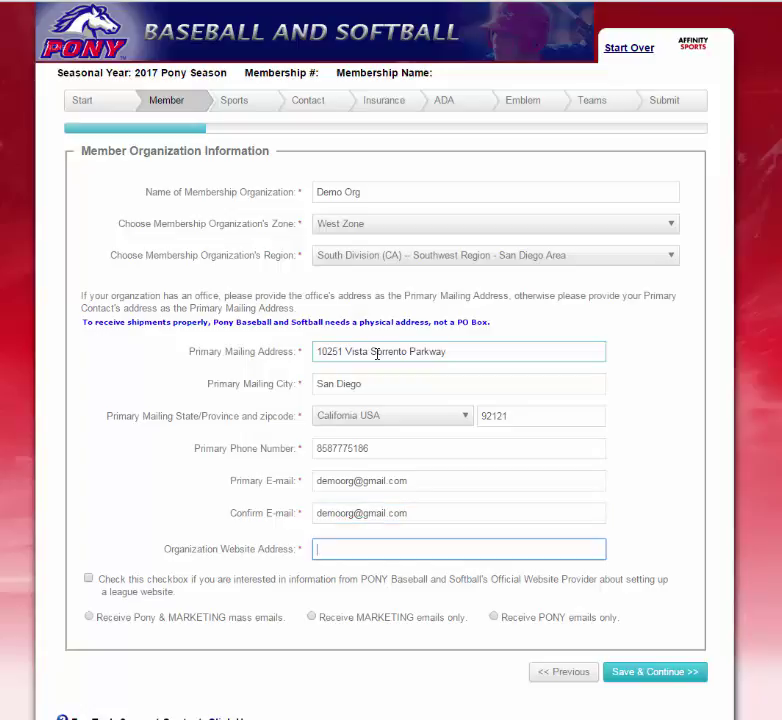
text(www.demoorg.com)
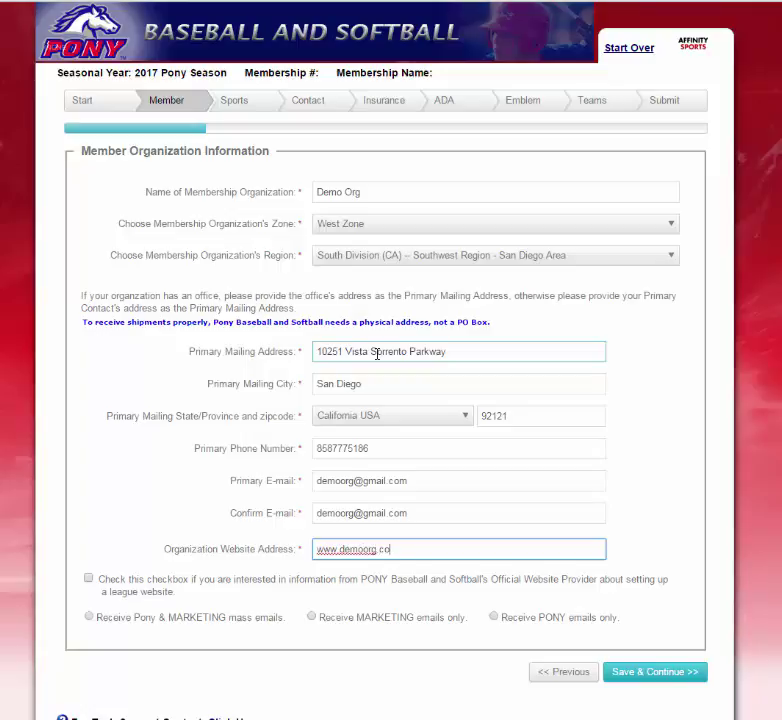
click(88, 578)
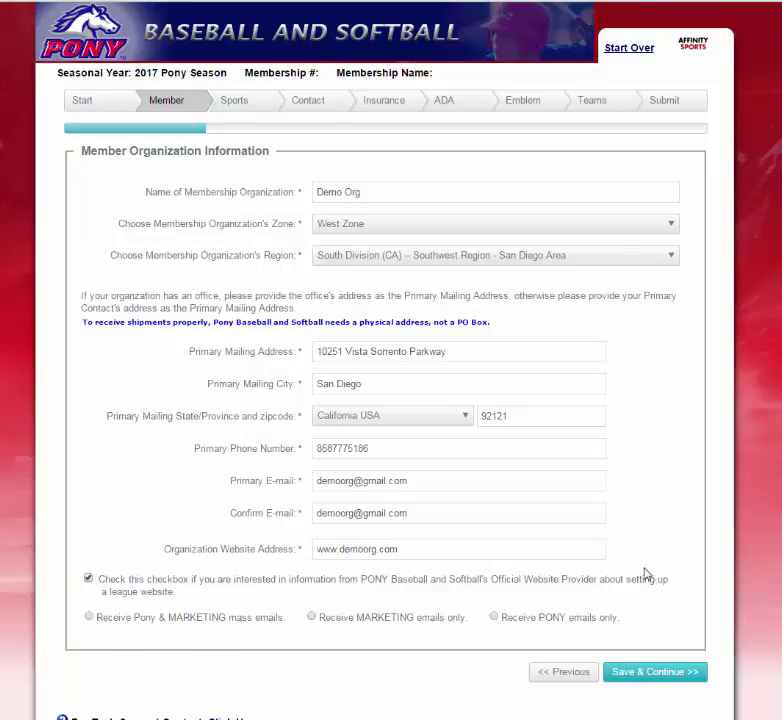
Opt in to Pony & MARKETING mass emails and save the member organization page.
scroll(600, 575, down, 2)
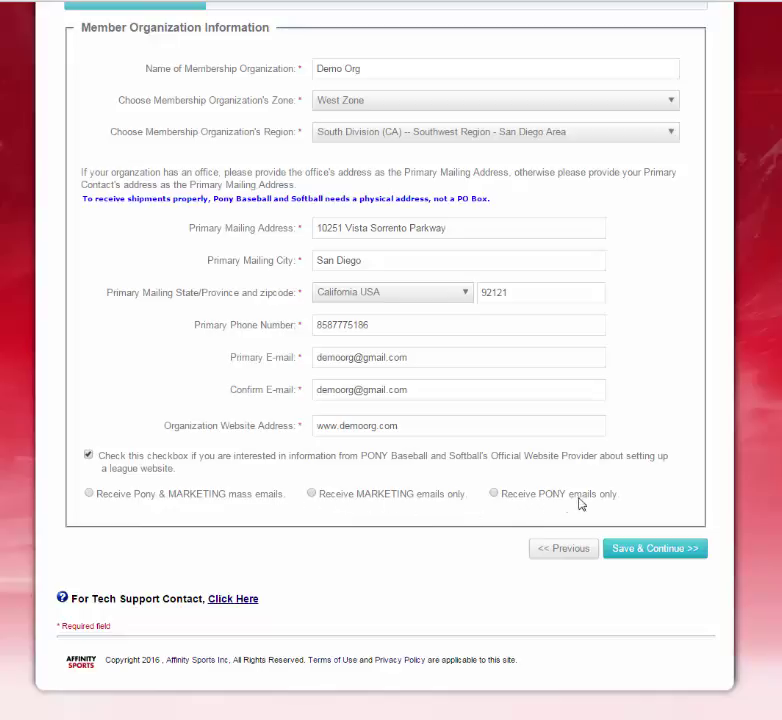
click(88, 494)
click(652, 552)
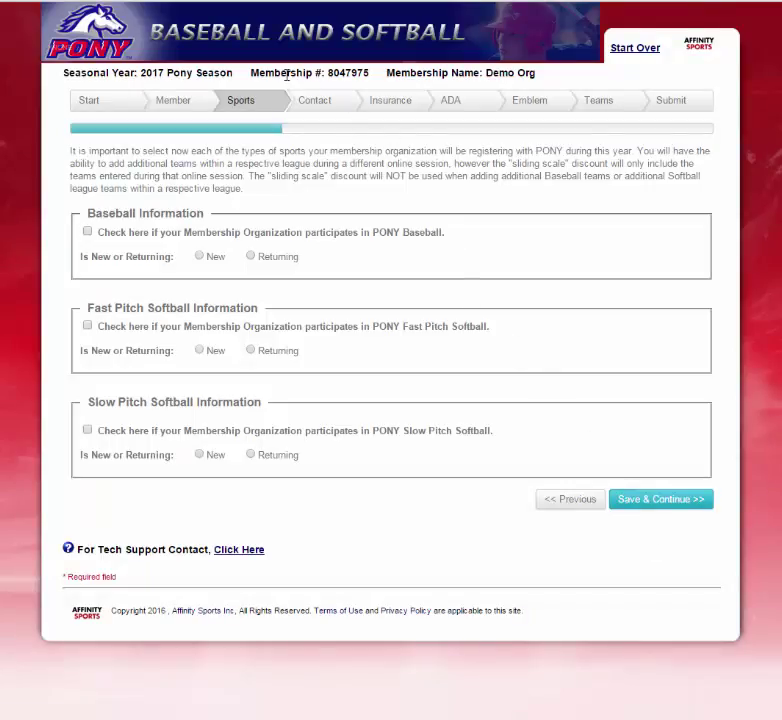
Mark PONY Baseball as a new participation and save the Sports page.
drag(262, 73, 385, 70)
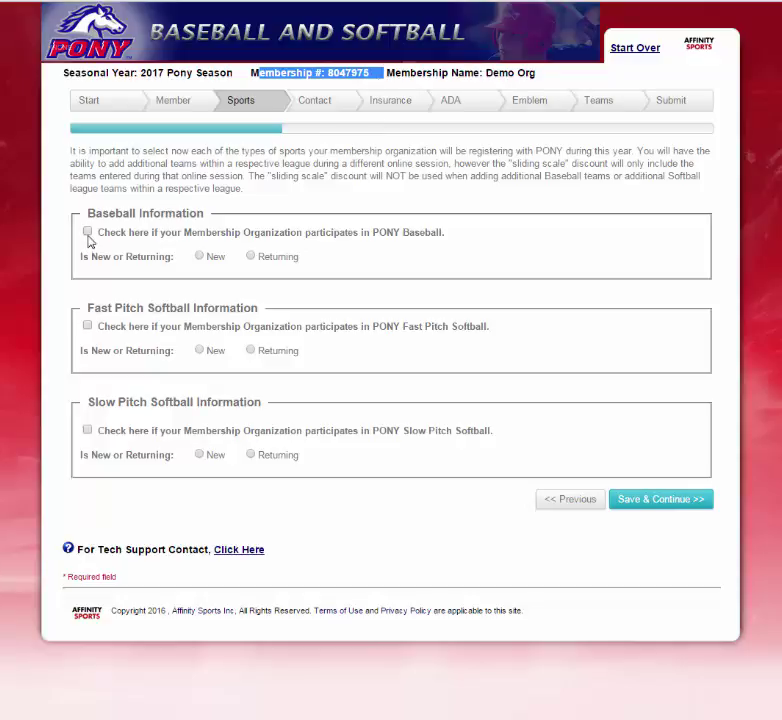
click(88, 232)
click(201, 257)
click(674, 508)
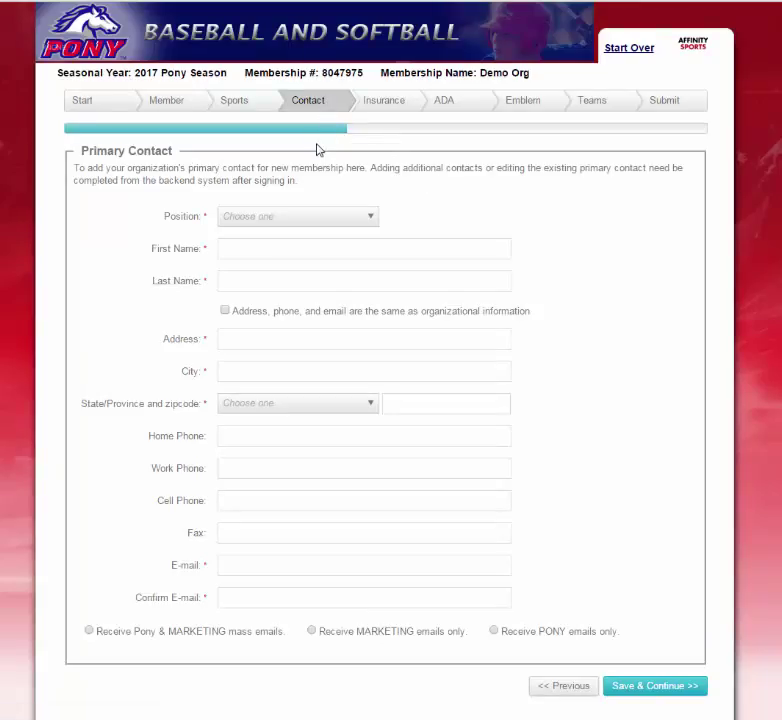
Set the primary contact's position to League Director and enter their first and last name.
click(371, 220)
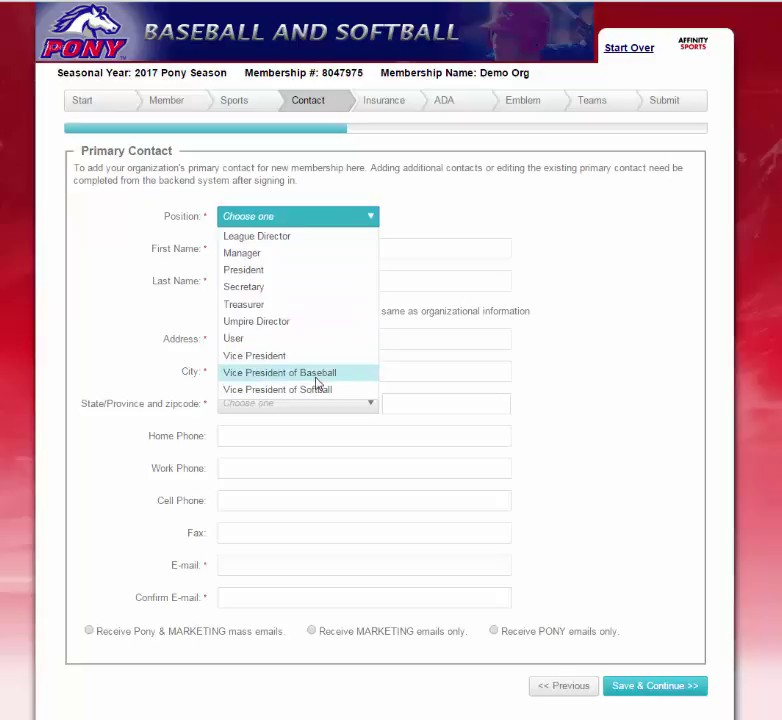
click(284, 237)
click(254, 245)
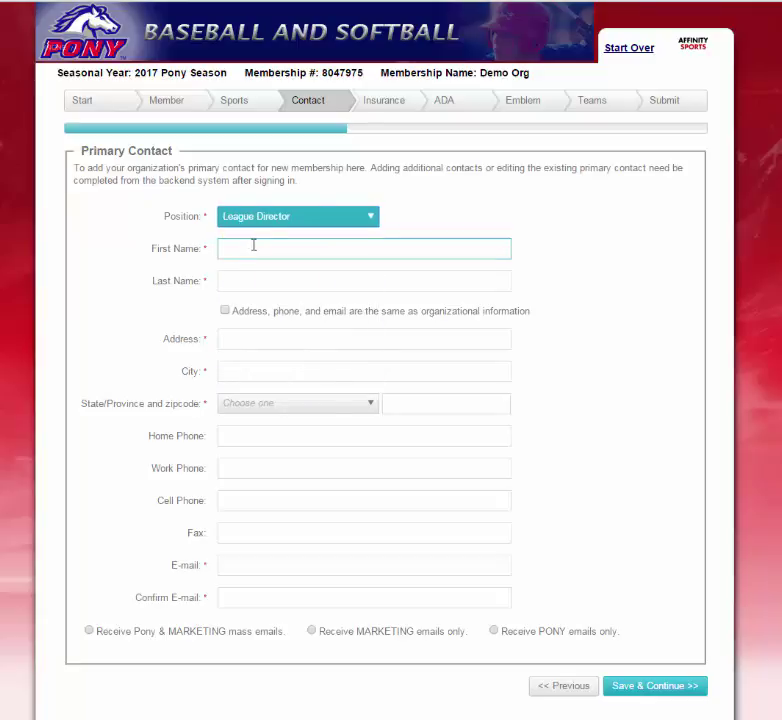
click(254, 245)
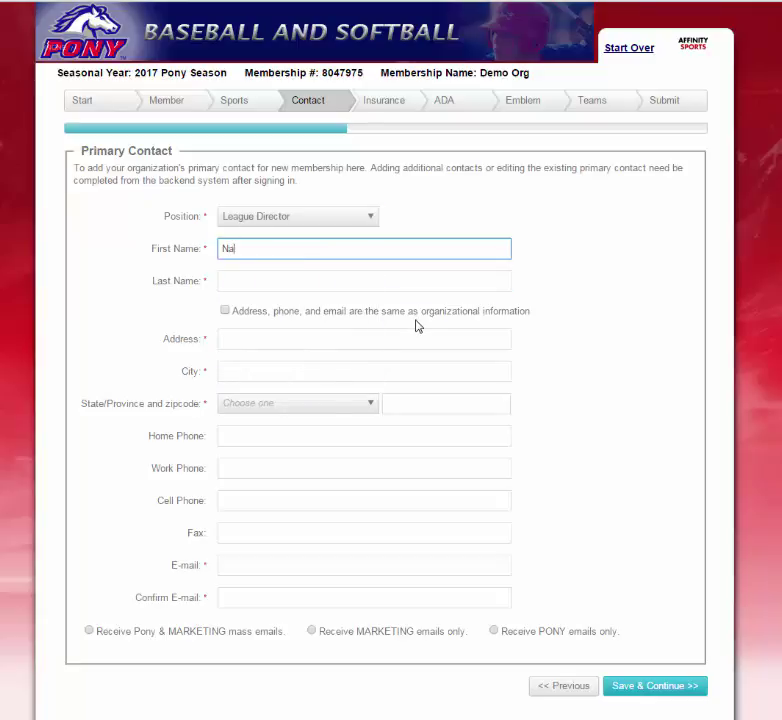
key(Tab)
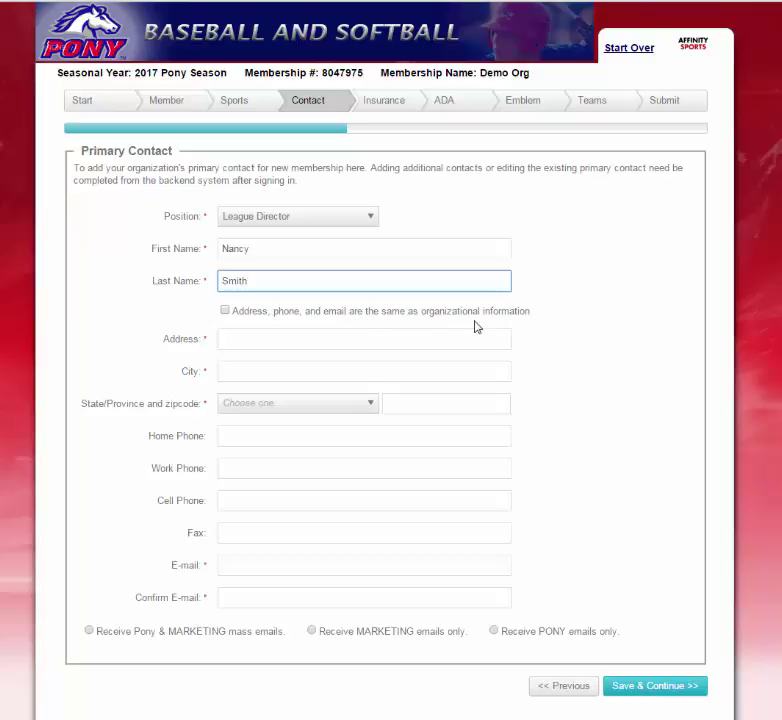
Reuse the organization's address, phone and e-mail, opt in to Pony & MARKETING emails, and save.
click(398, 337)
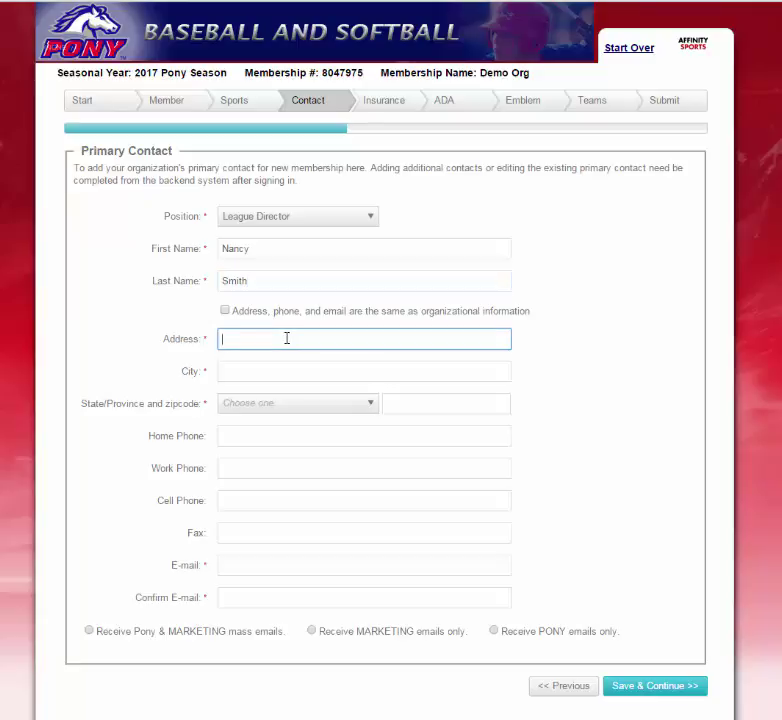
click(225, 311)
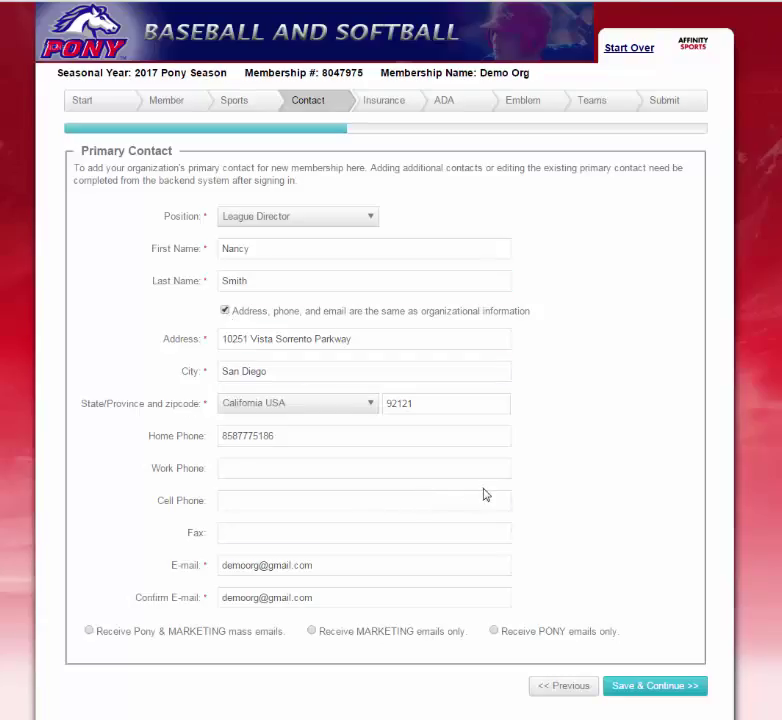
scroll(300, 540, down, 1)
click(88, 558)
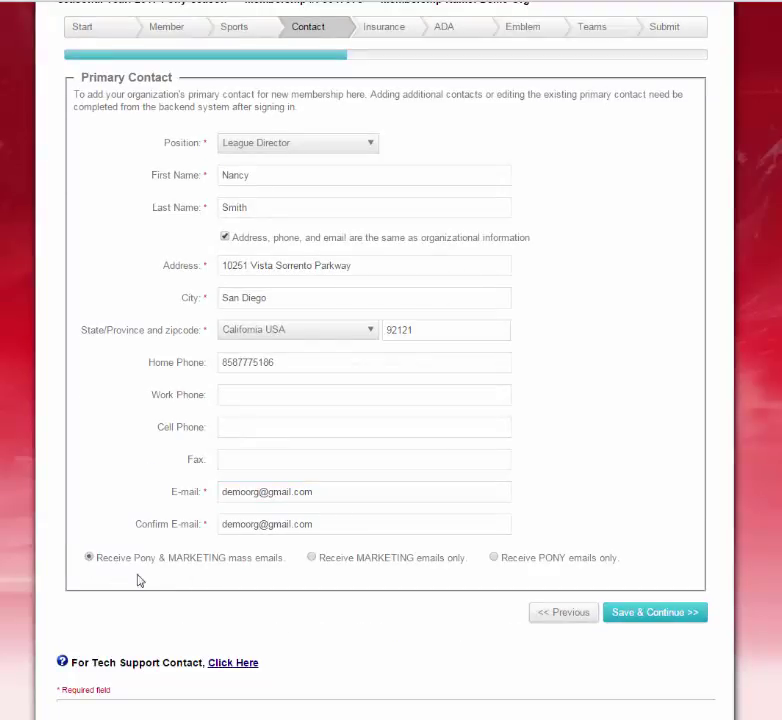
click(673, 619)
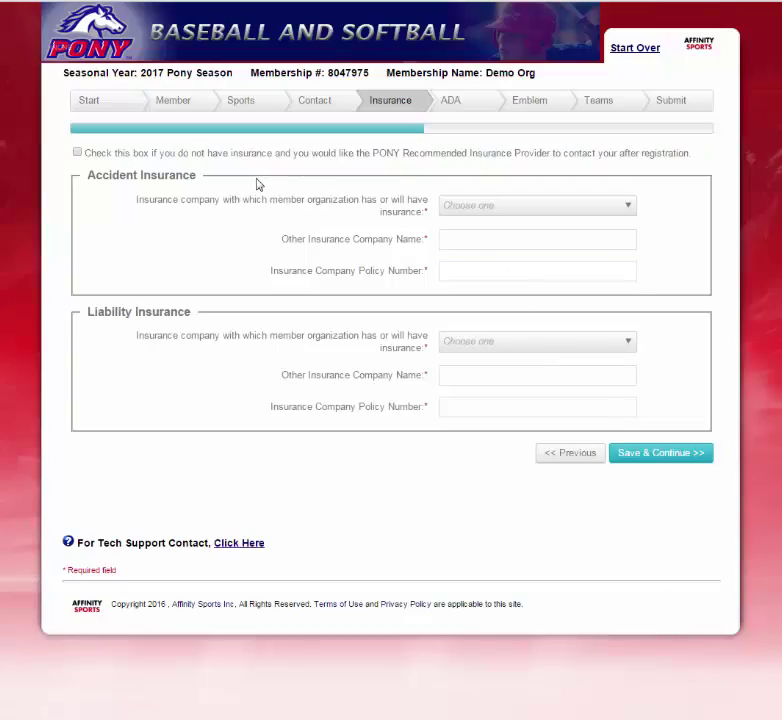
Request contact from the PONY recommended insurer, keeping D.C. Gagliardi as provider, and save.
click(78, 154)
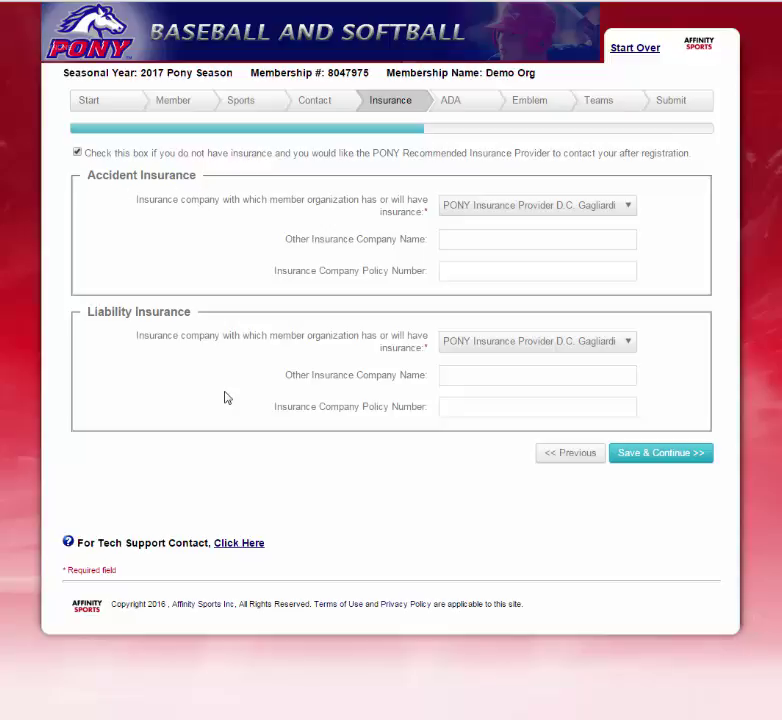
click(511, 210)
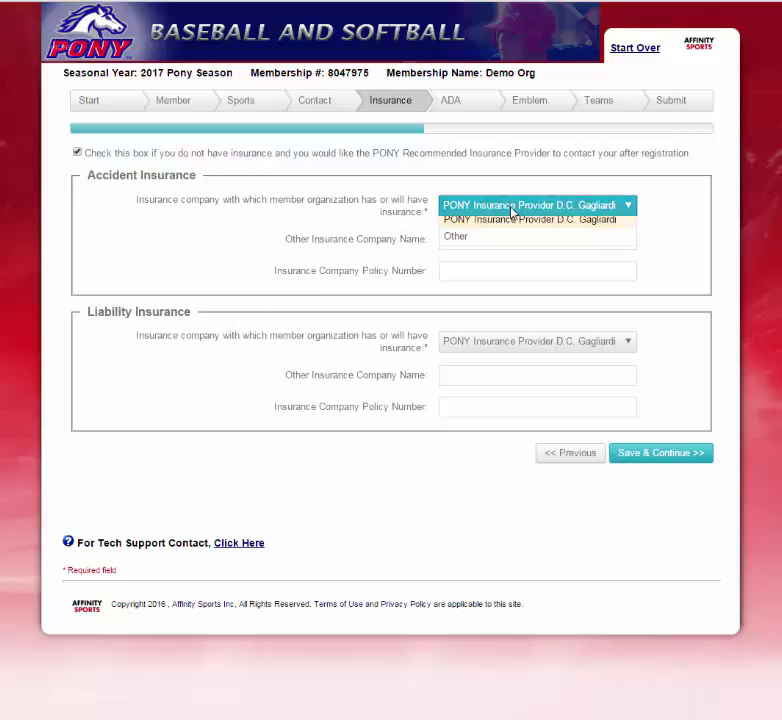
click(504, 241)
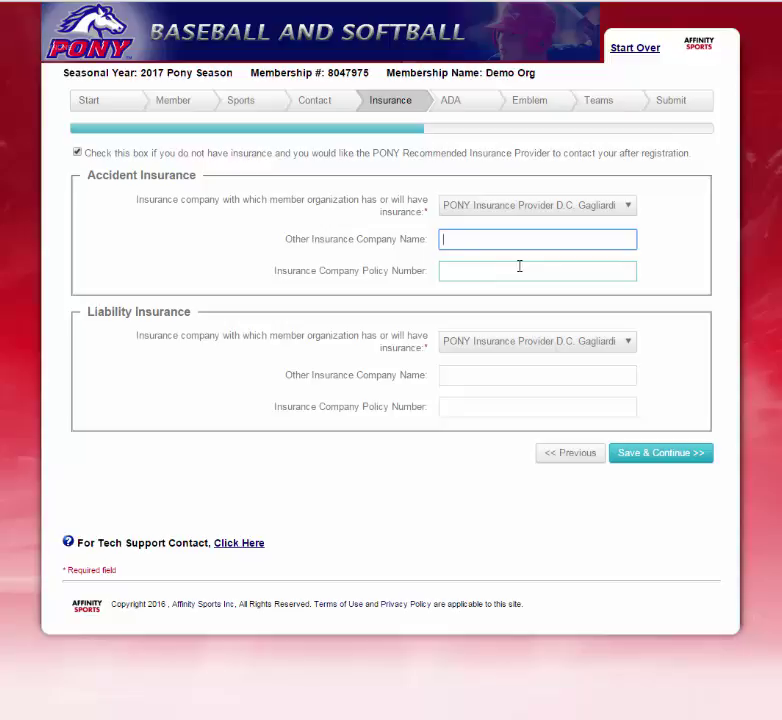
click(644, 459)
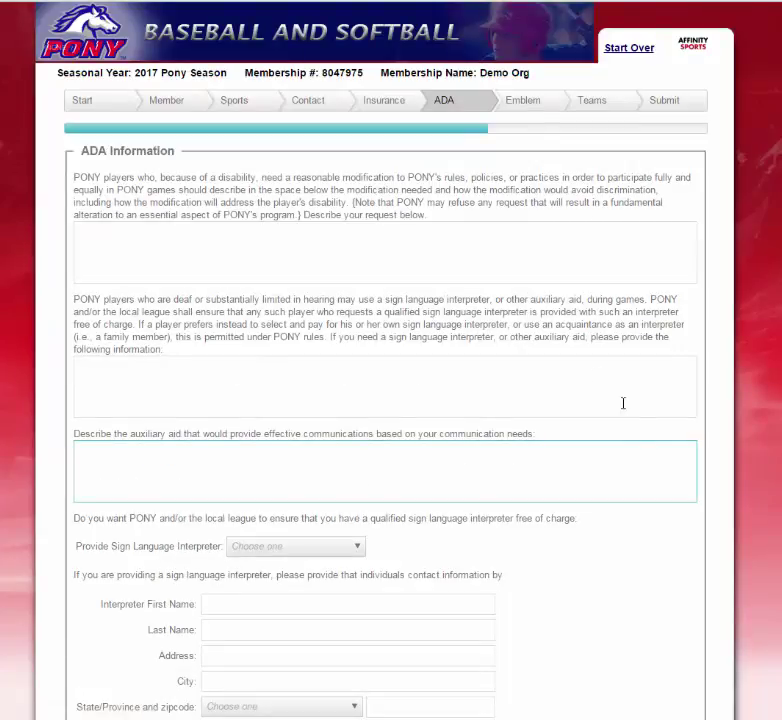
Leave the ADA requests blank, opt in to Pony & MARKETING emails, accept the ADA agreement, and save.
click(270, 234)
click(151, 390)
click(176, 461)
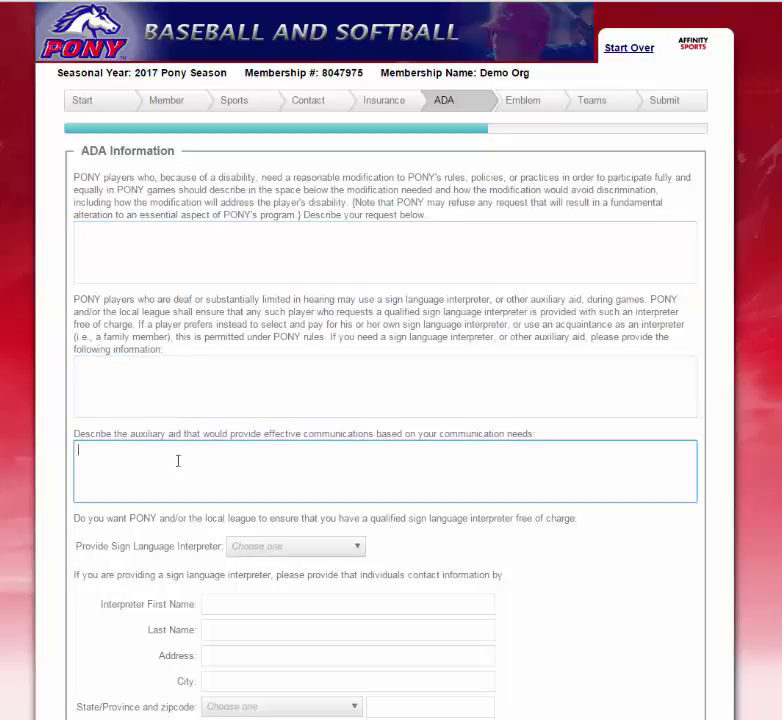
scroll(312, 444, down, 3)
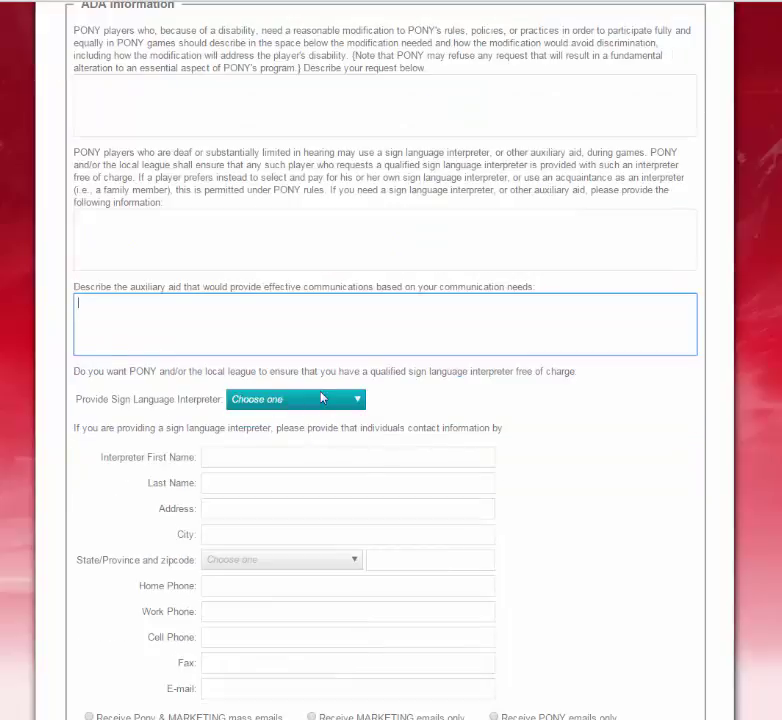
click(323, 405)
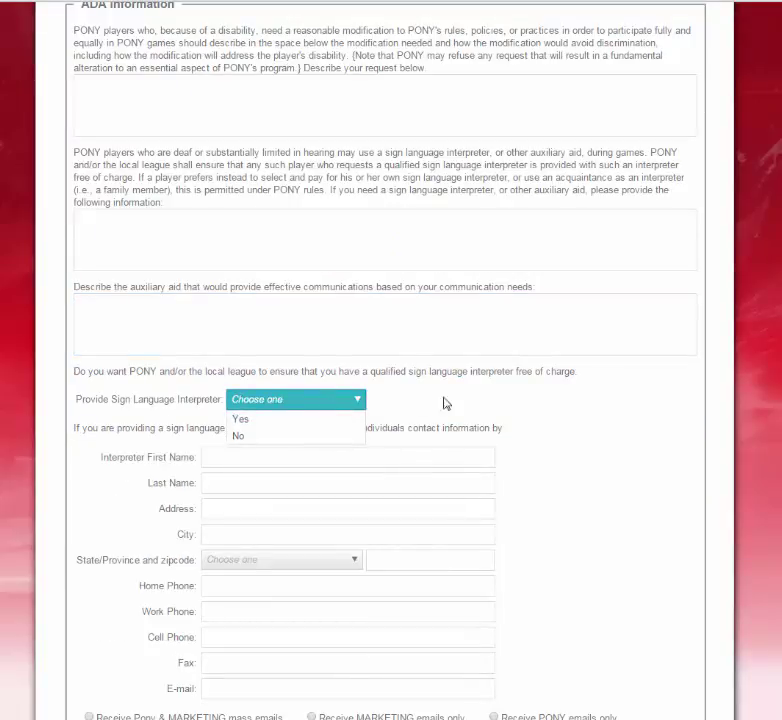
click(483, 408)
scroll(483, 408, down, 3)
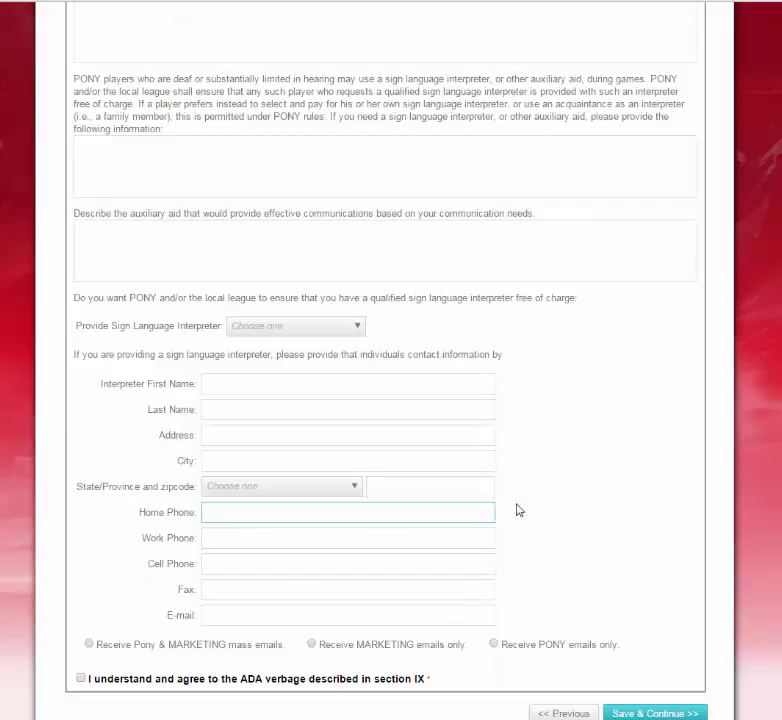
scroll(522, 508, down, 2)
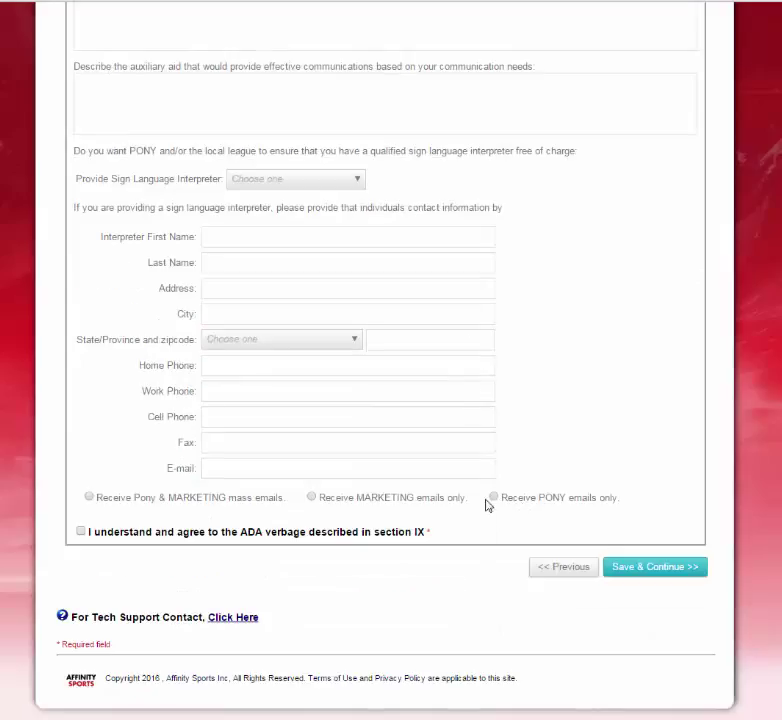
click(89, 497)
click(81, 535)
click(684, 570)
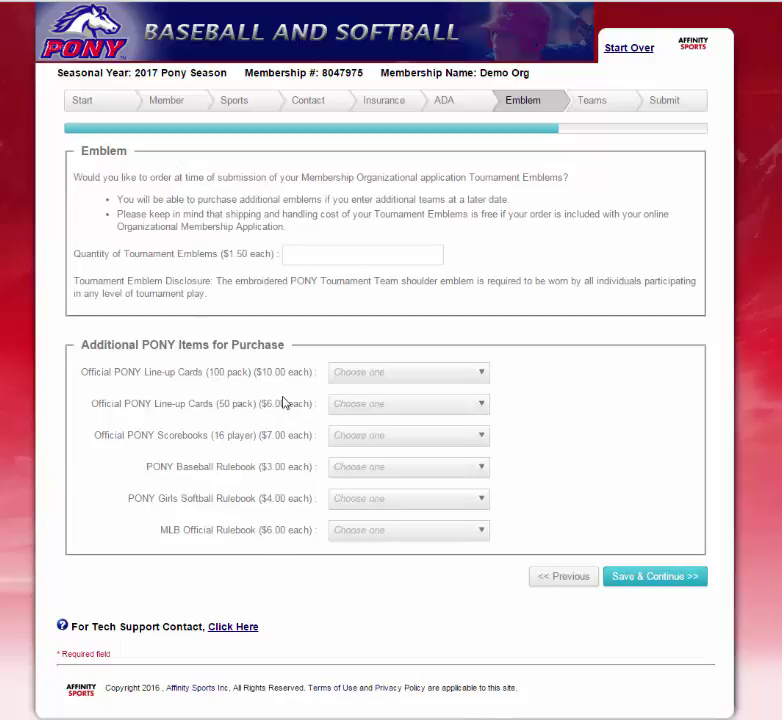
Enter 5 as the quantity of tournament emblems.
drag(92, 255, 253, 257)
click(325, 254)
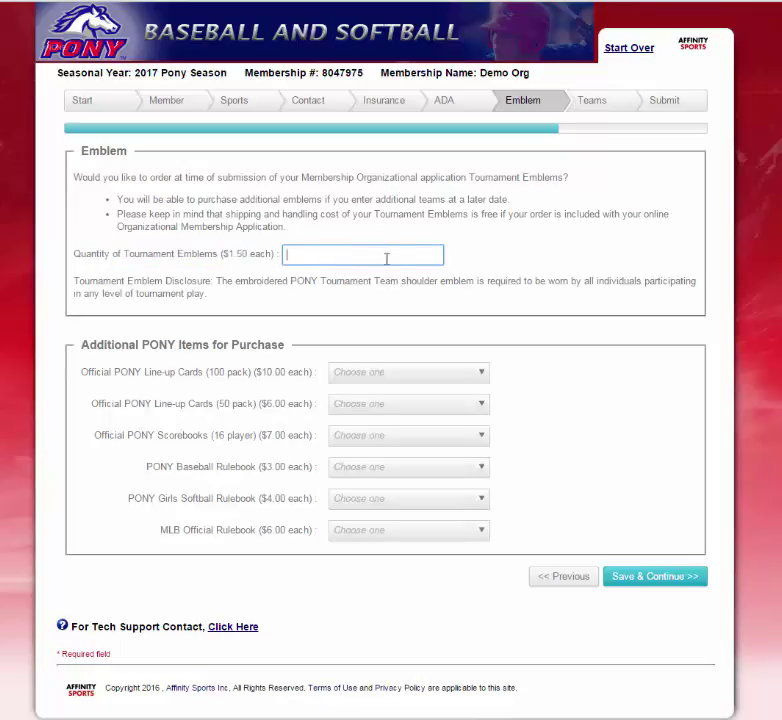
text(5)
click(497, 283)
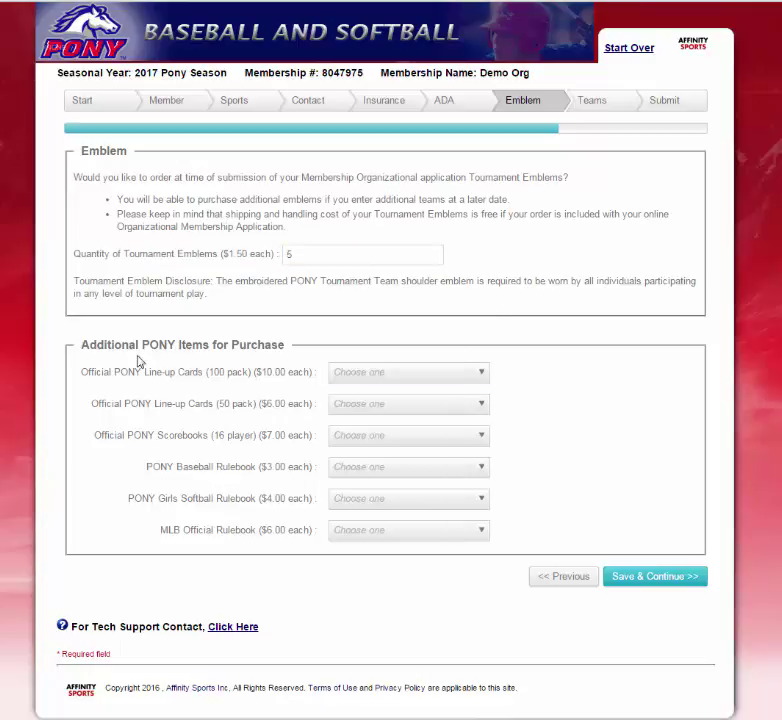
Order 4 100-pack and 1 50-pack line-up cards, 1 scorebook, 2 baseball rulebooks, 1 MLB rulebook.
click(437, 376)
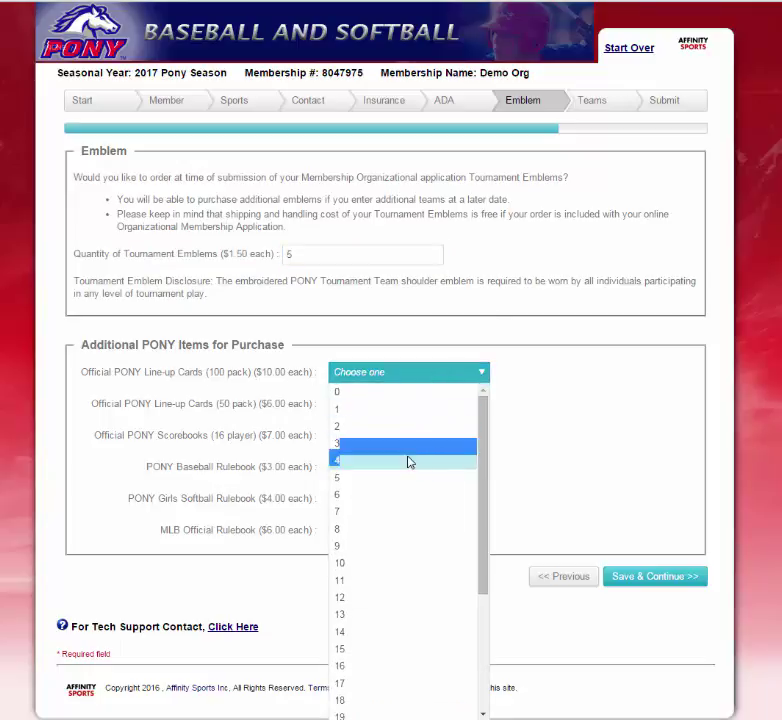
click(374, 461)
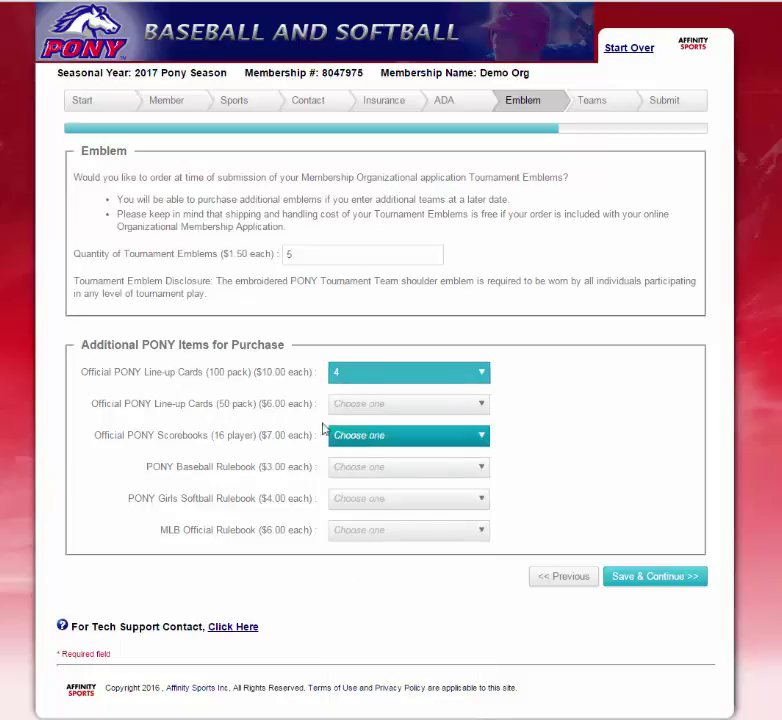
click(413, 404)
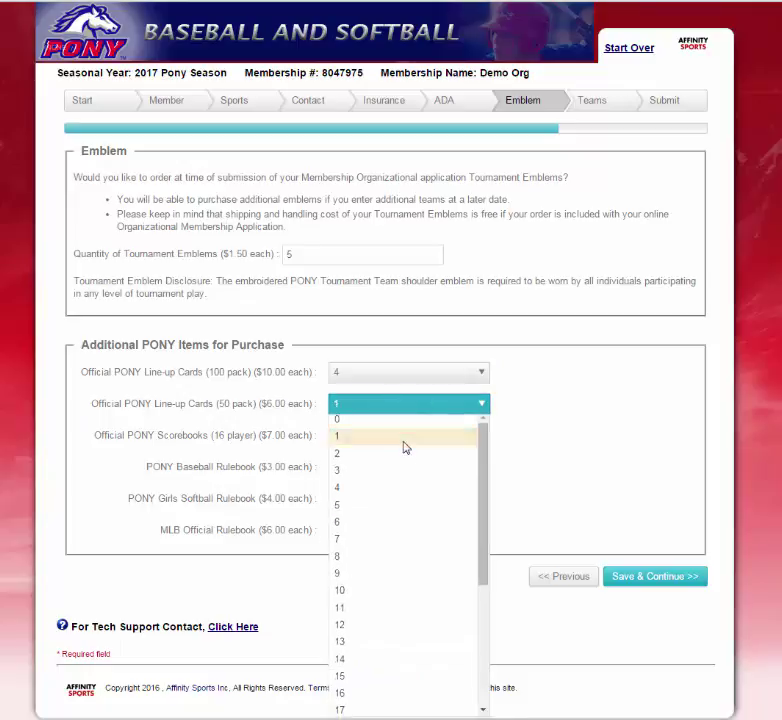
click(403, 440)
click(380, 441)
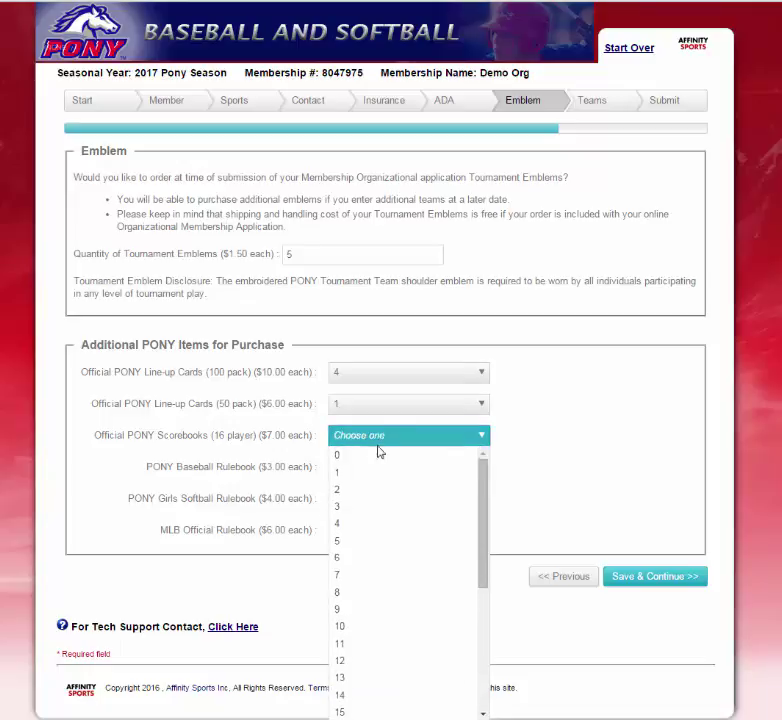
click(370, 478)
click(382, 468)
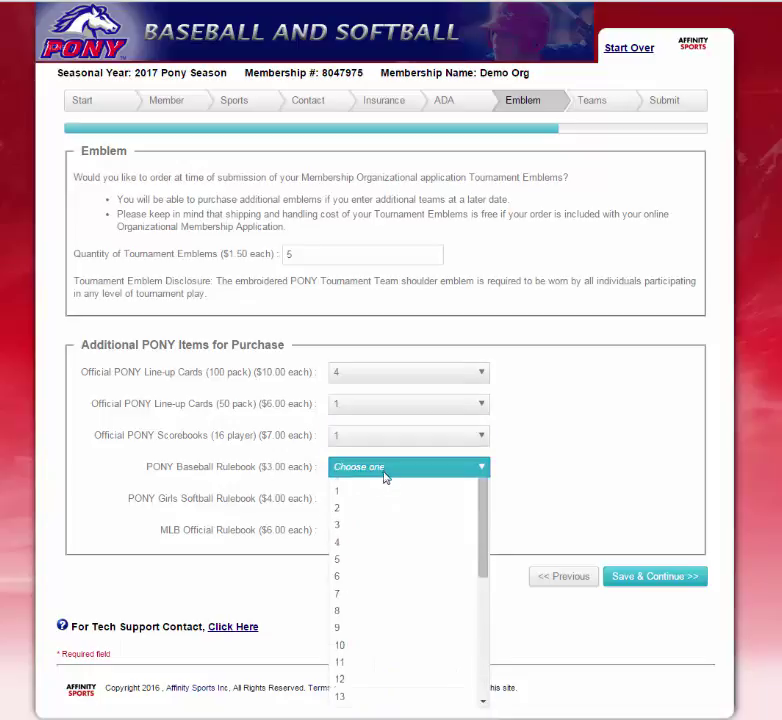
click(369, 520)
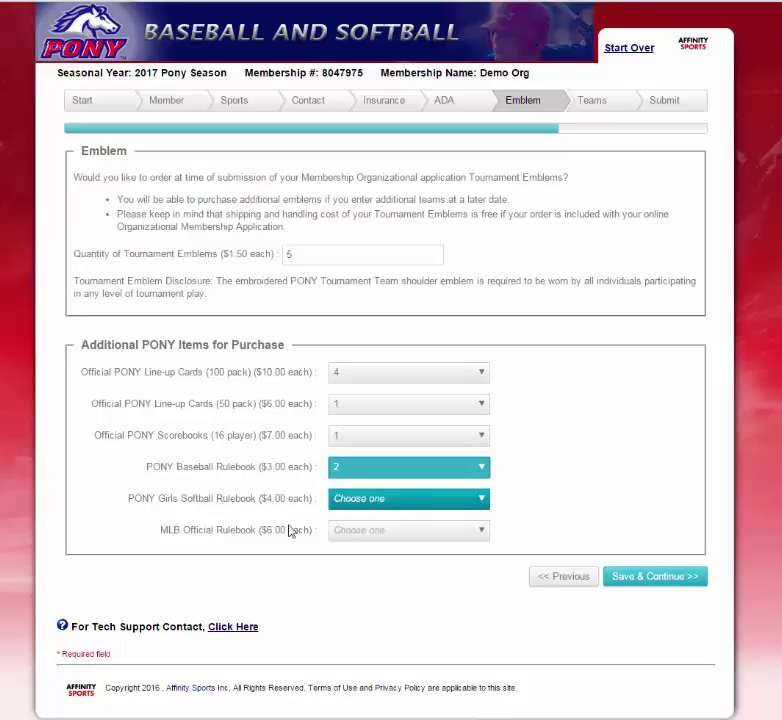
click(404, 537)
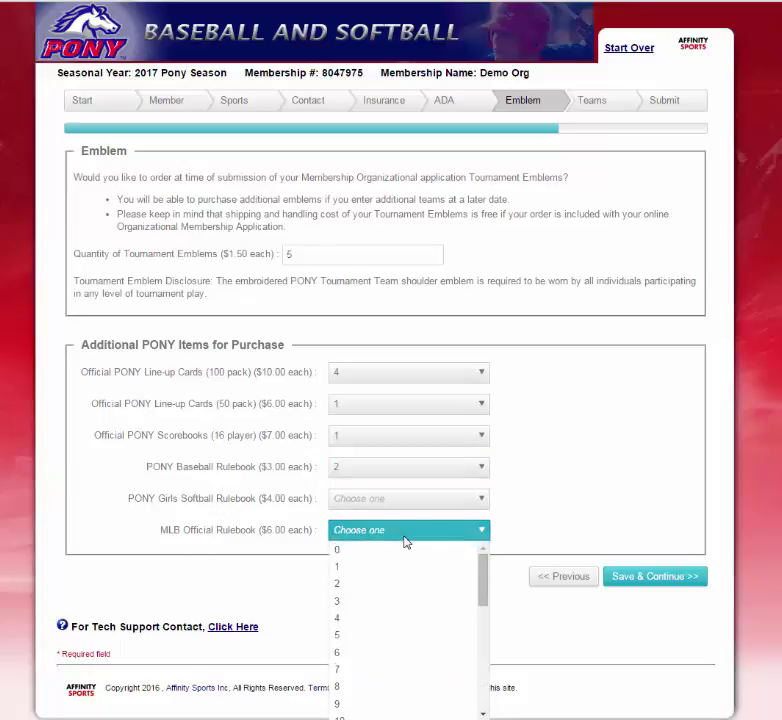
click(392, 570)
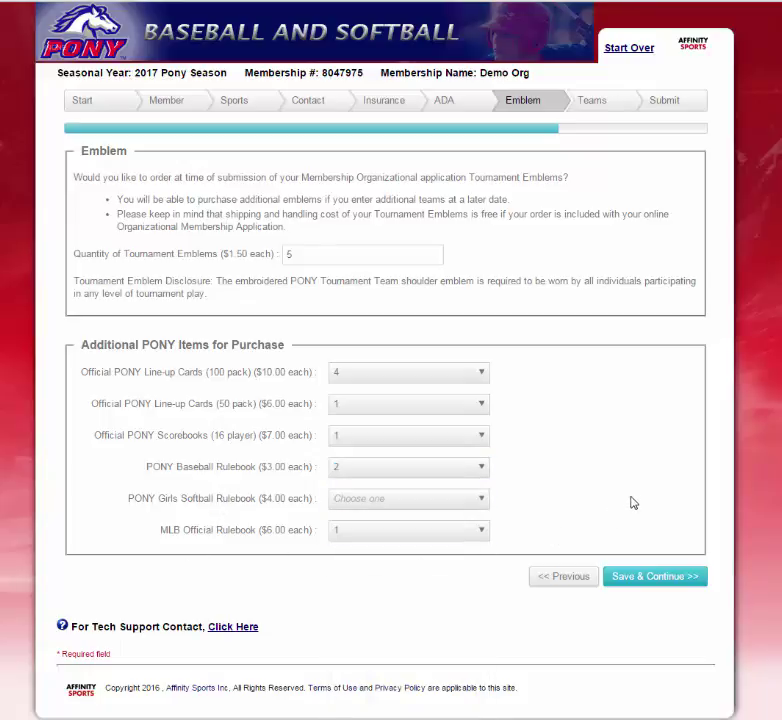
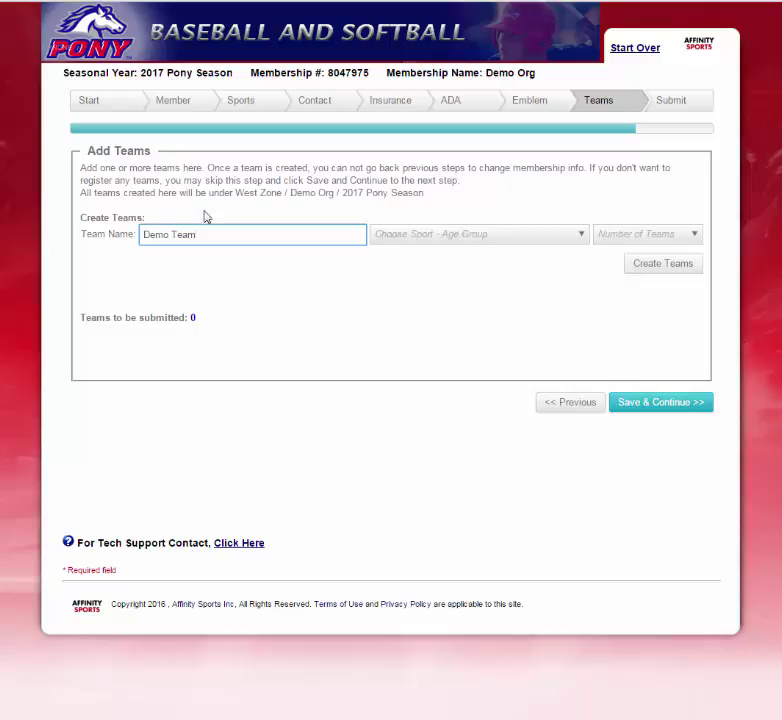
Create two draft teams under Baseball - Mustang 10U.
click(519, 236)
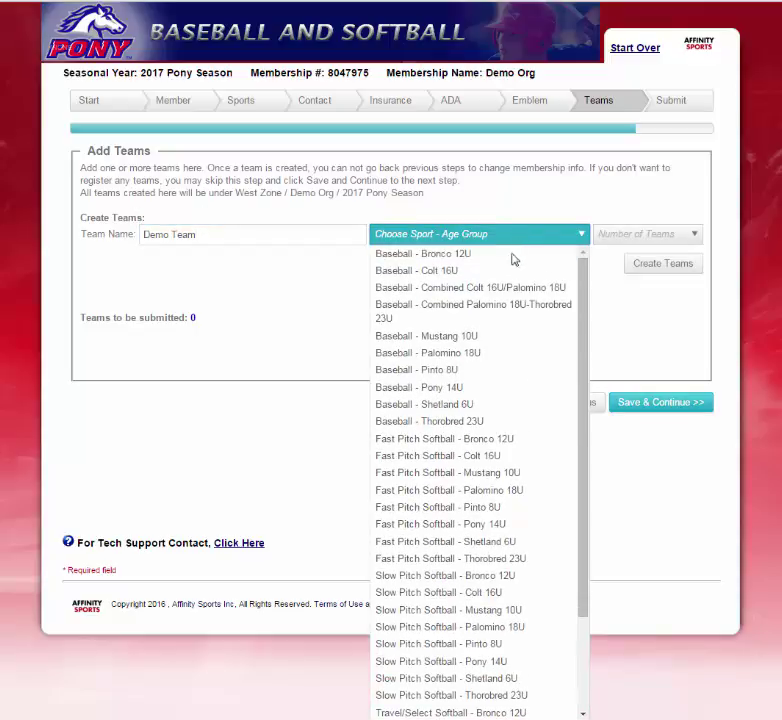
click(490, 341)
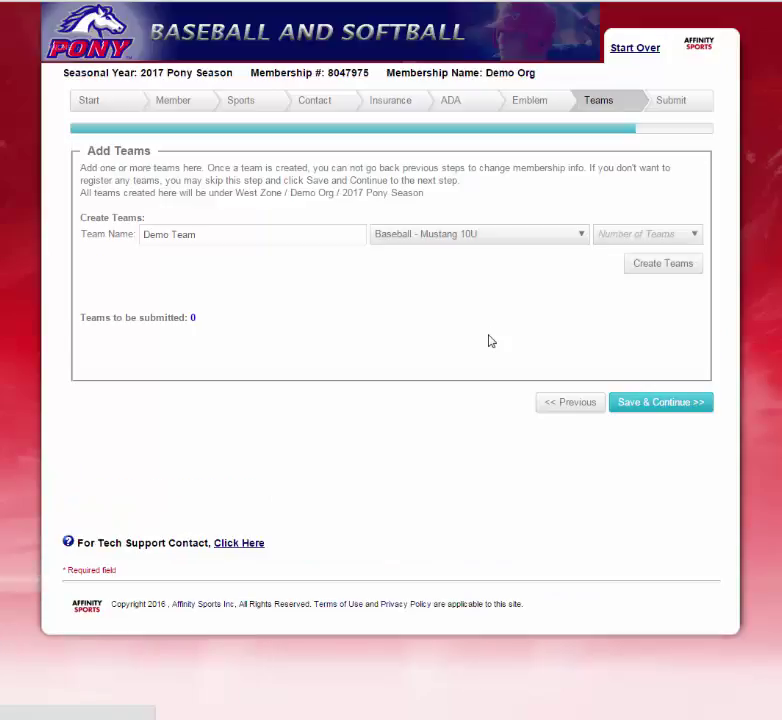
click(641, 241)
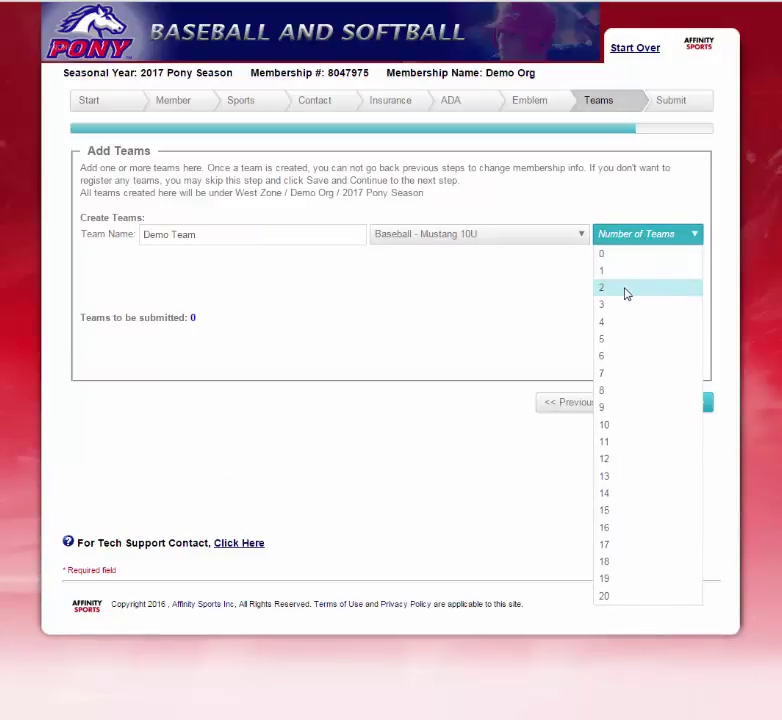
click(624, 288)
click(646, 274)
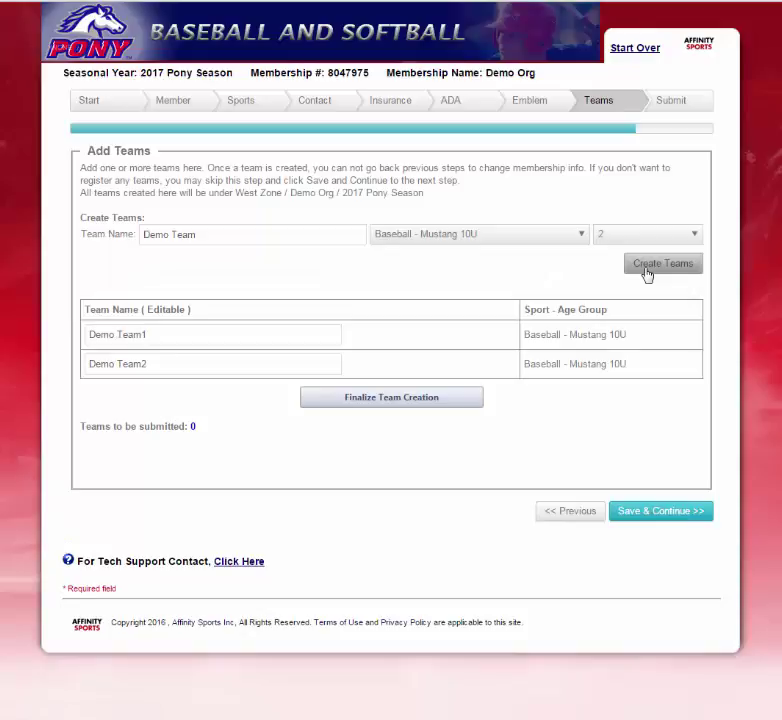
Create three draft teams, Demo Team1 to Demo Team3, under Baseball - Pony 14U.
click(557, 237)
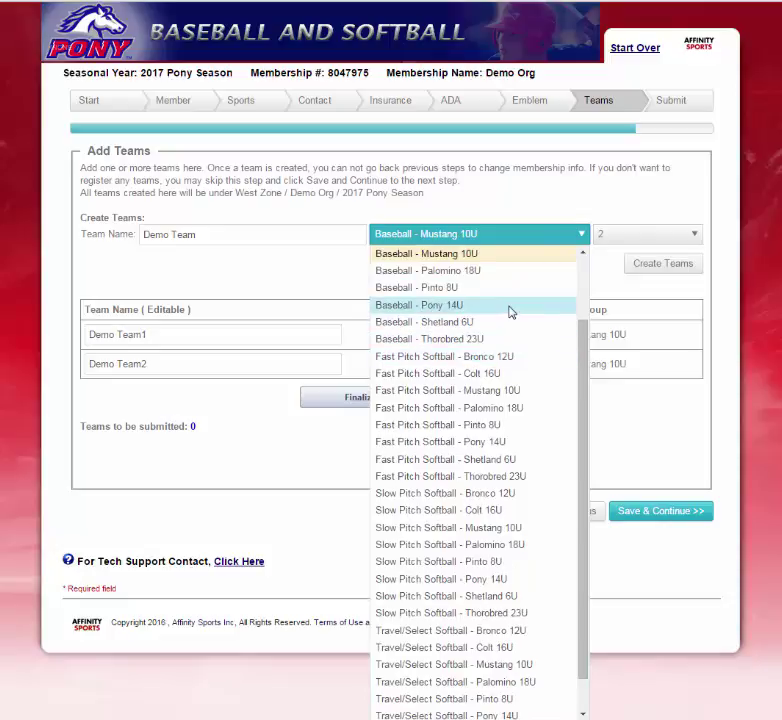
click(510, 312)
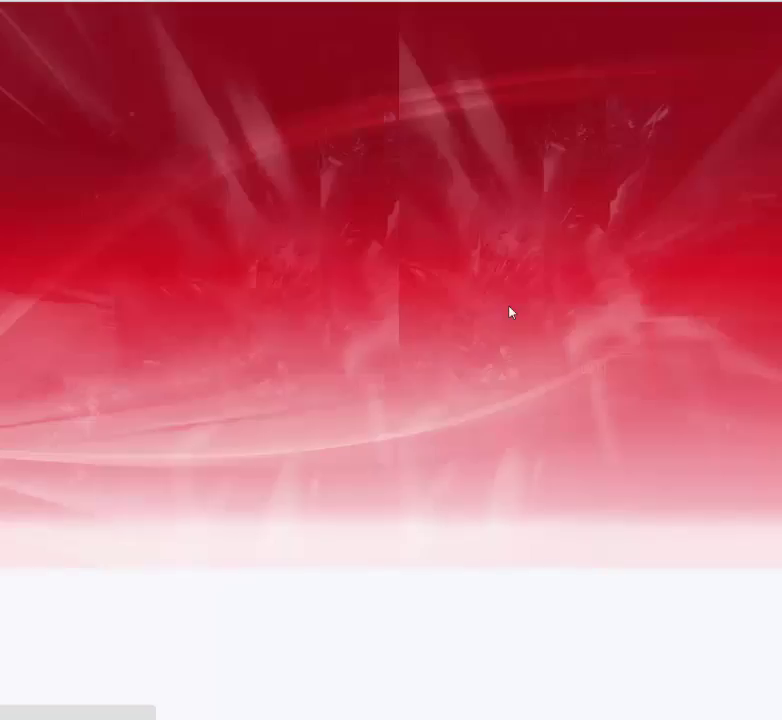
click(625, 242)
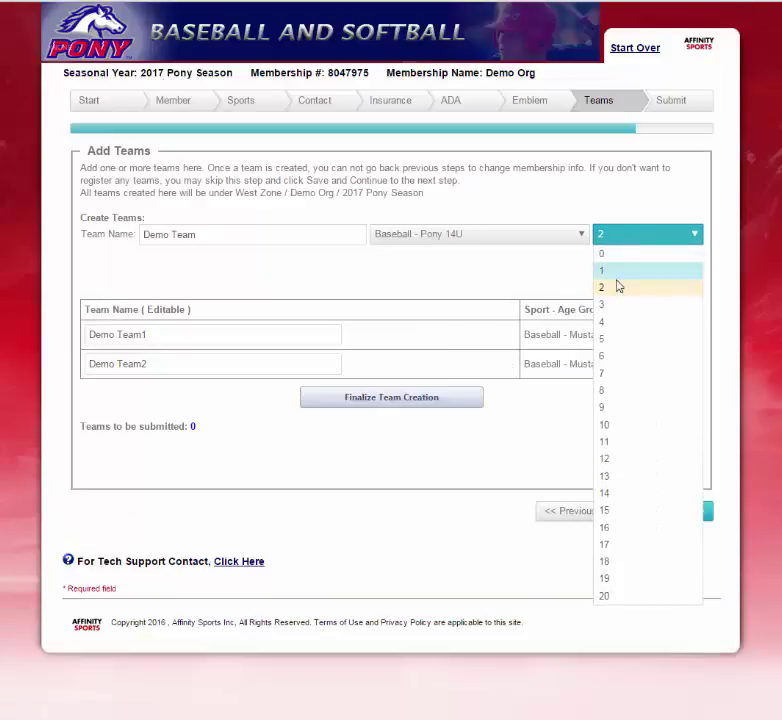
click(613, 313)
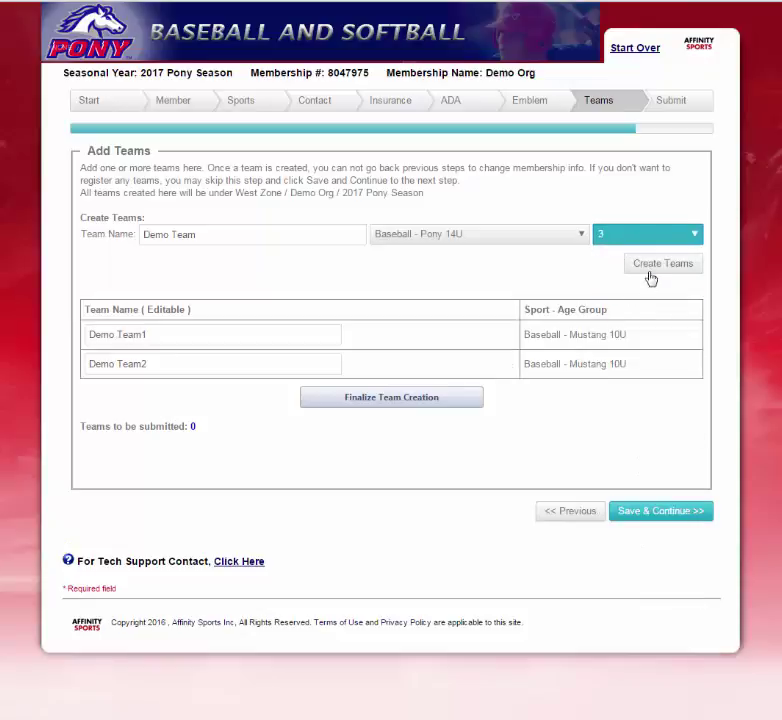
click(651, 270)
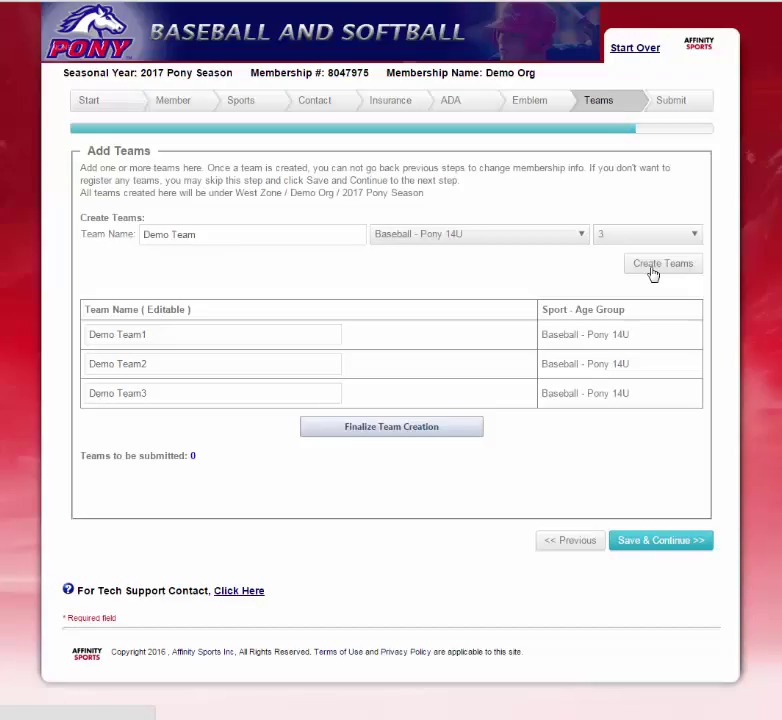
Rename Demo Team1 to 'Padres' and Demo Team2 to 'Angels', then finalize the three teams.
click(150, 335)
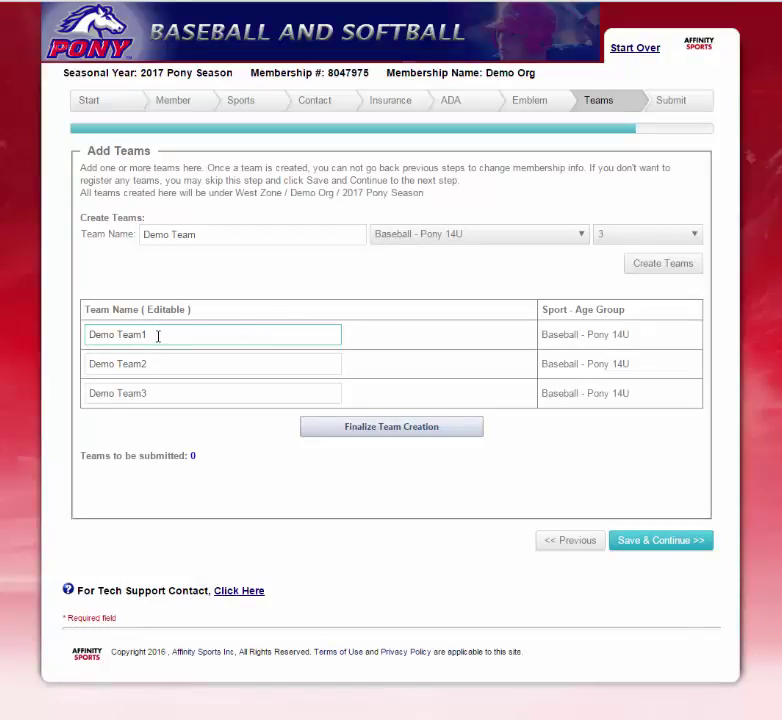
key(ctrl+a)
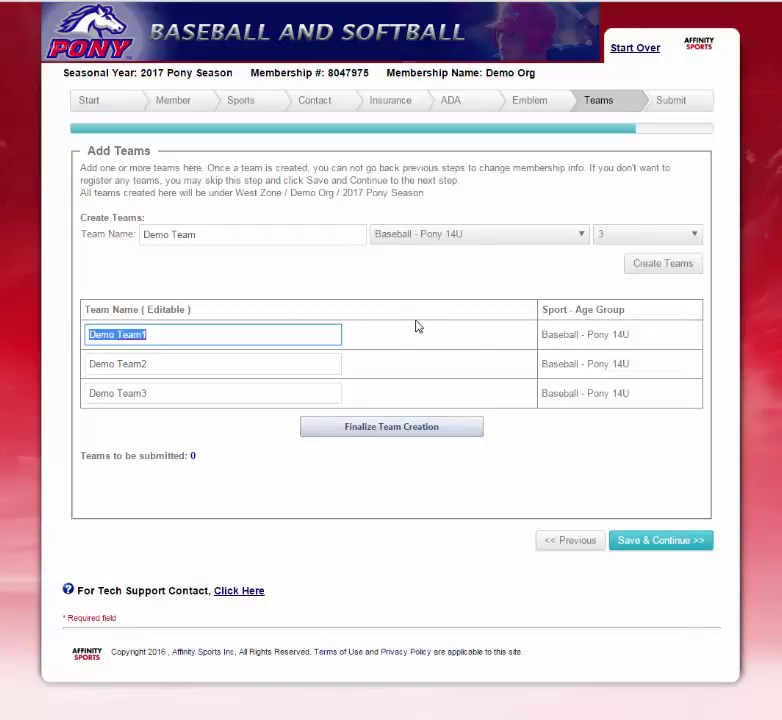
text(Padres)
click(187, 362)
key(ctrl+a)
text(An)
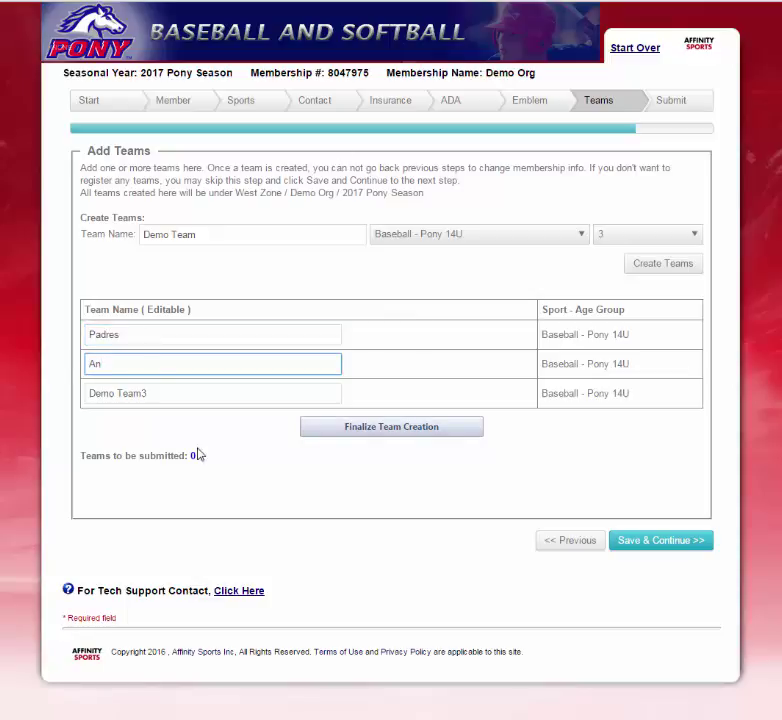
text(gels)
click(431, 438)
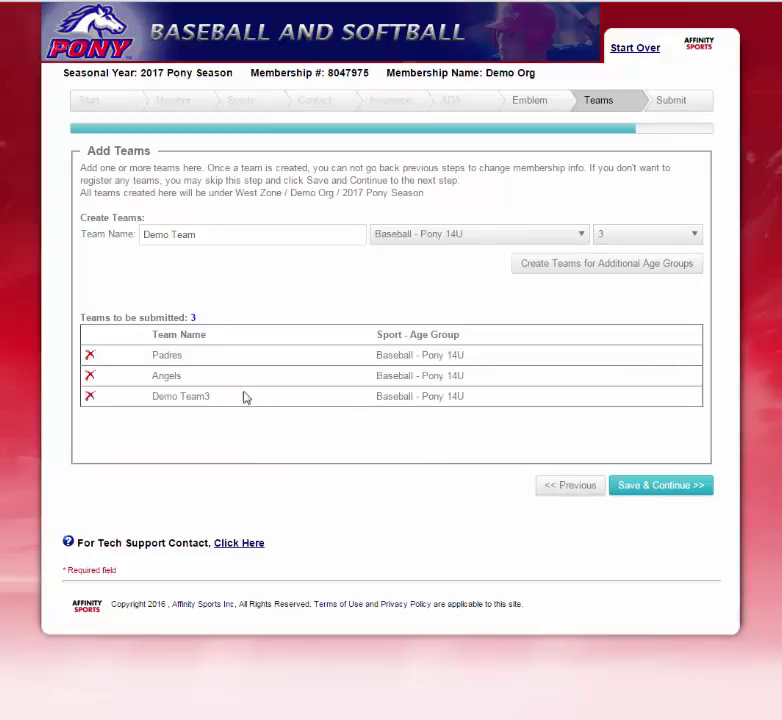
Remove the Padres team and save, keeping Angels and Demo Team3 for confirmation.
click(89, 356)
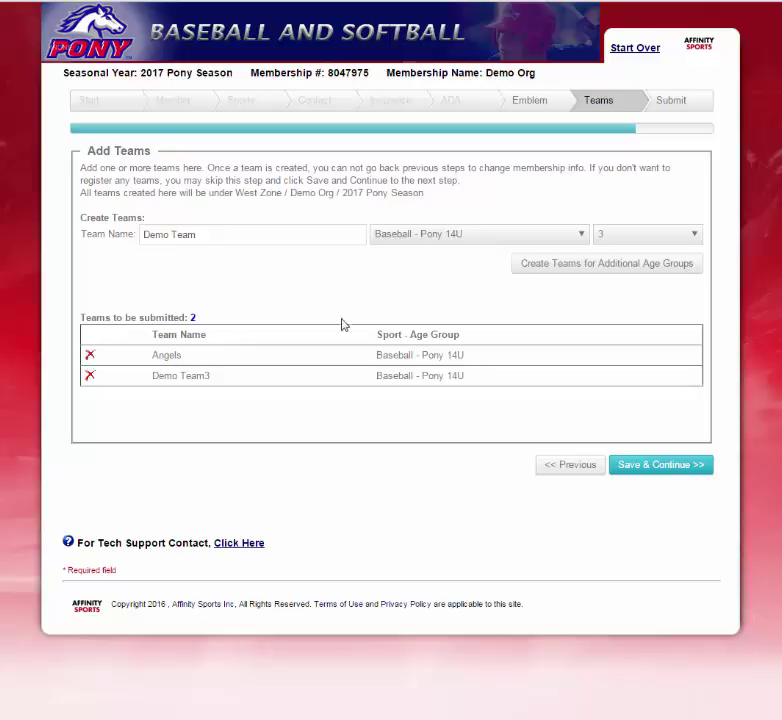
click(652, 268)
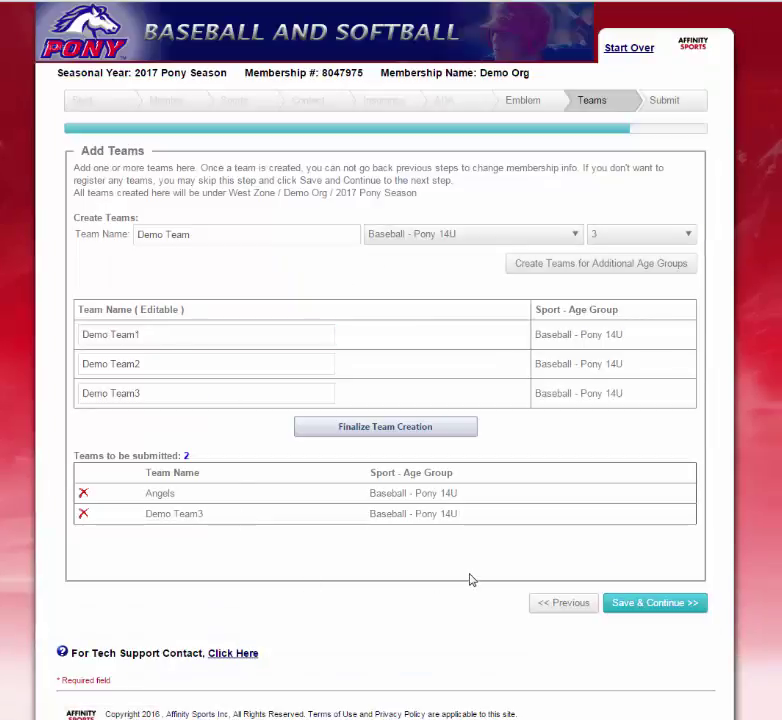
click(673, 600)
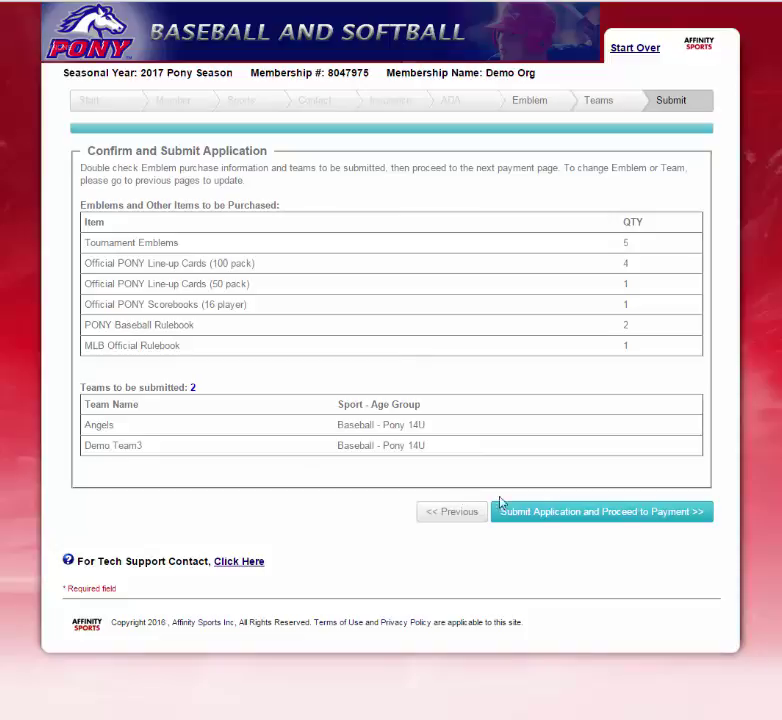
Submit the application, add a $5.00 contribution, and pay the $167.50 total by check.
click(619, 519)
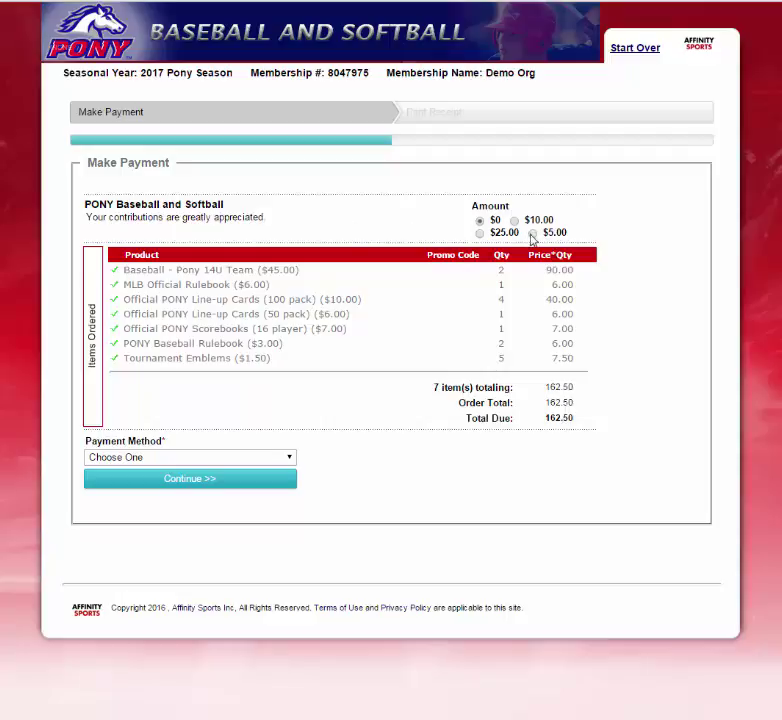
click(532, 234)
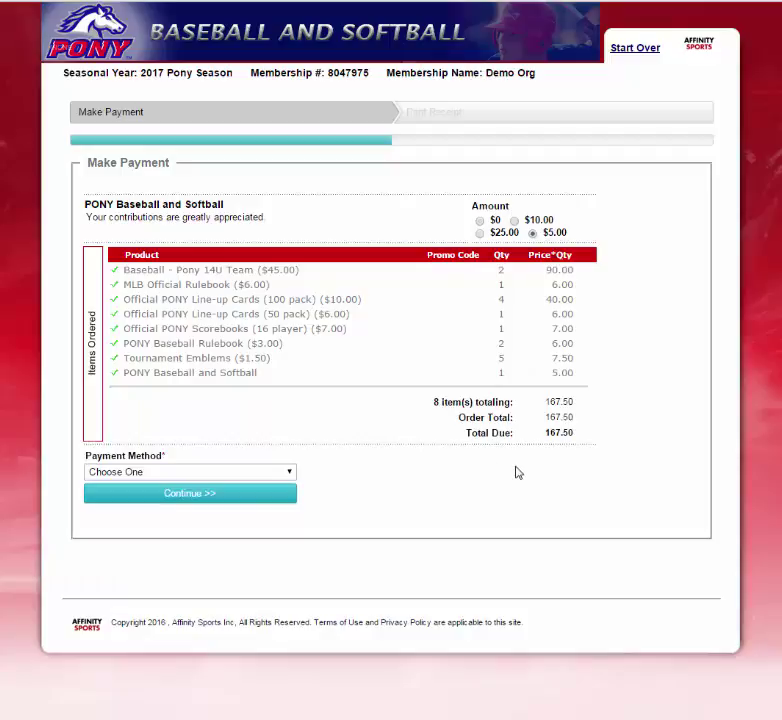
click(259, 476)
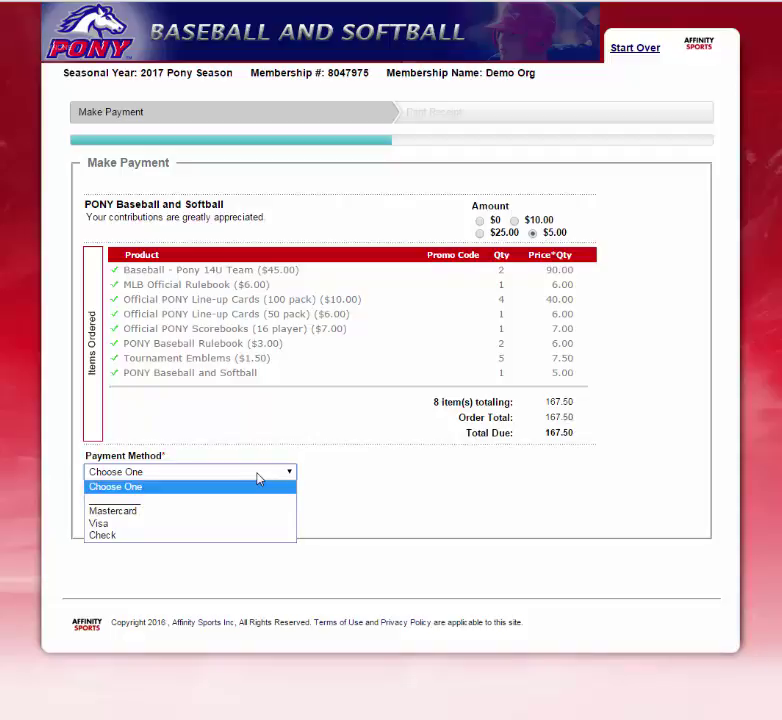
click(218, 535)
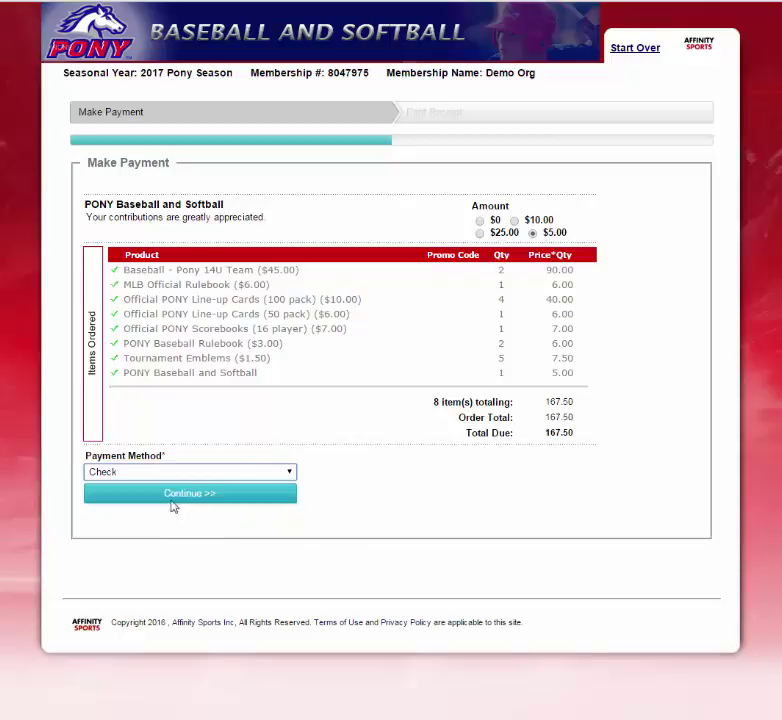
click(139, 504)
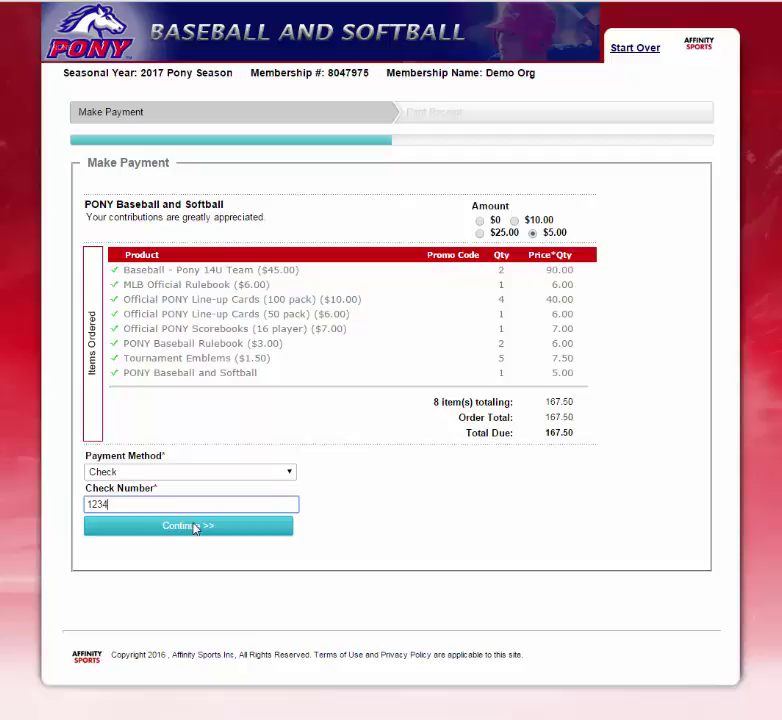
click(193, 527)
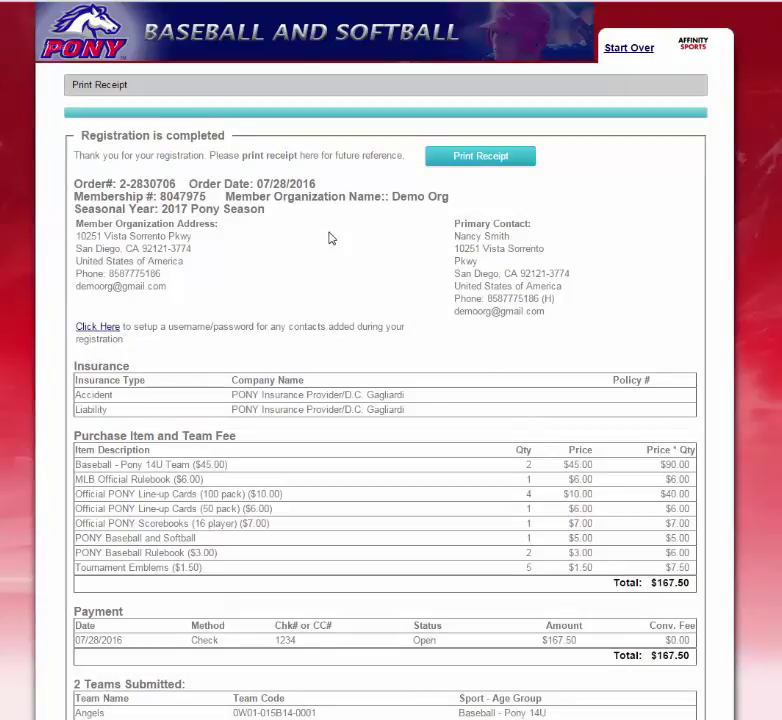
Review the receipt's member address, order number and membership number.
drag(331, 238, 243, 209)
click(213, 196)
drag(84, 184, 184, 186)
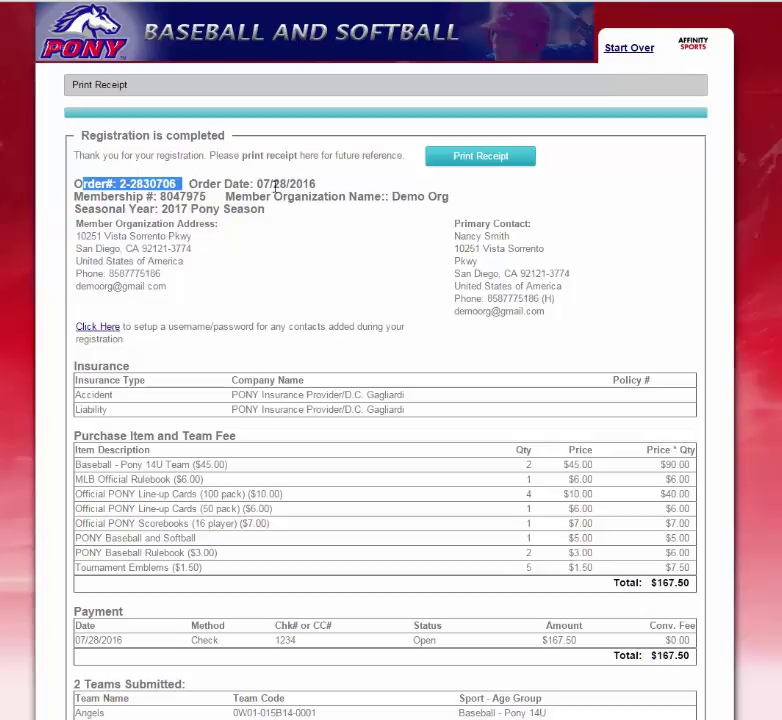
drag(82, 196, 208, 196)
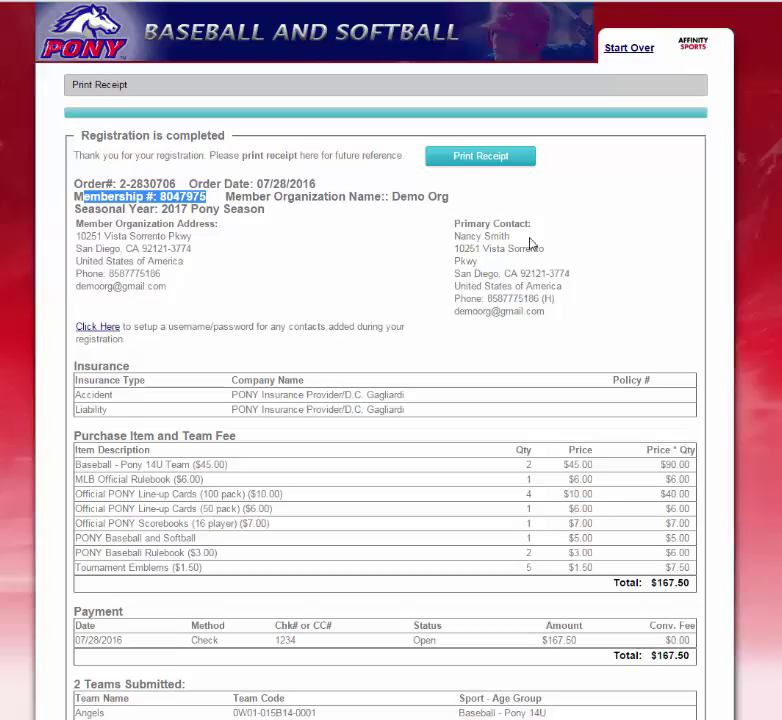
scroll(506, 365, down, 1)
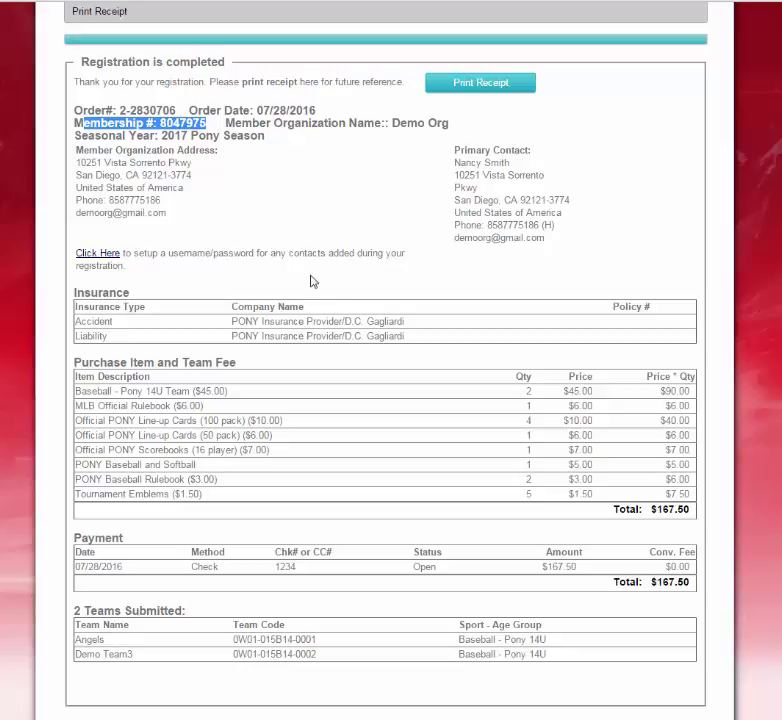
scroll(313, 280, down, 1)
click(402, 280)
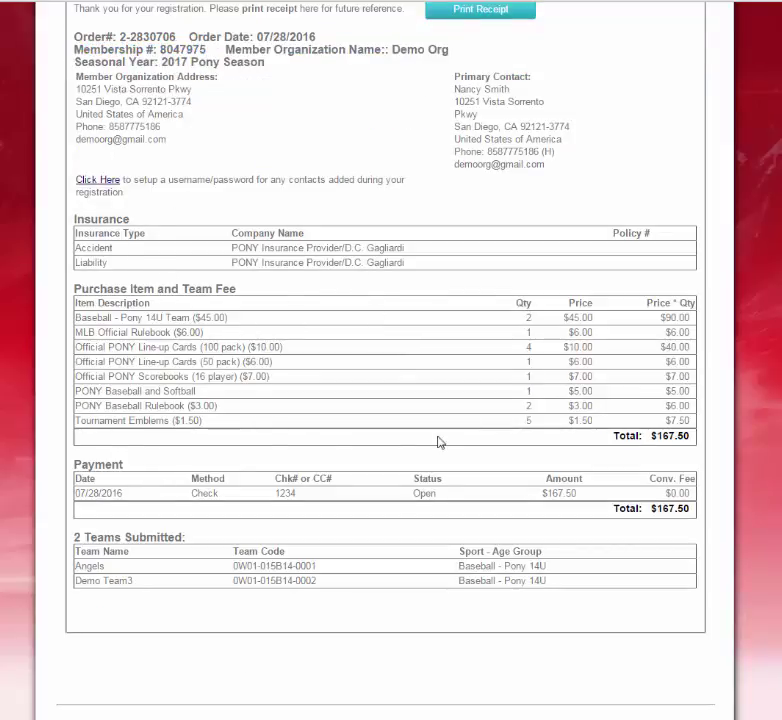
Check the $167.50 payment total and print the registration receipt.
scroll(441, 440, down, 1)
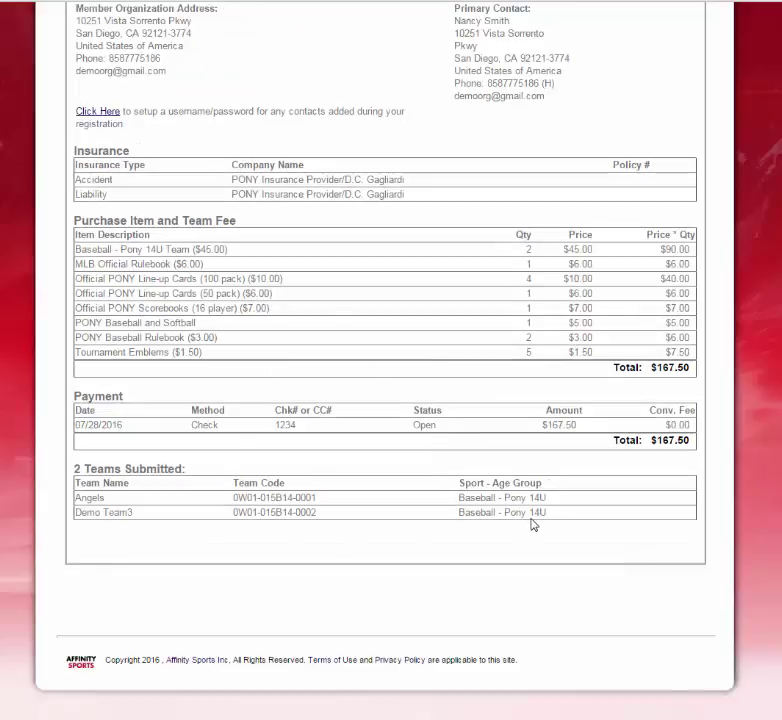
drag(630, 440, 702, 440)
click(651, 477)
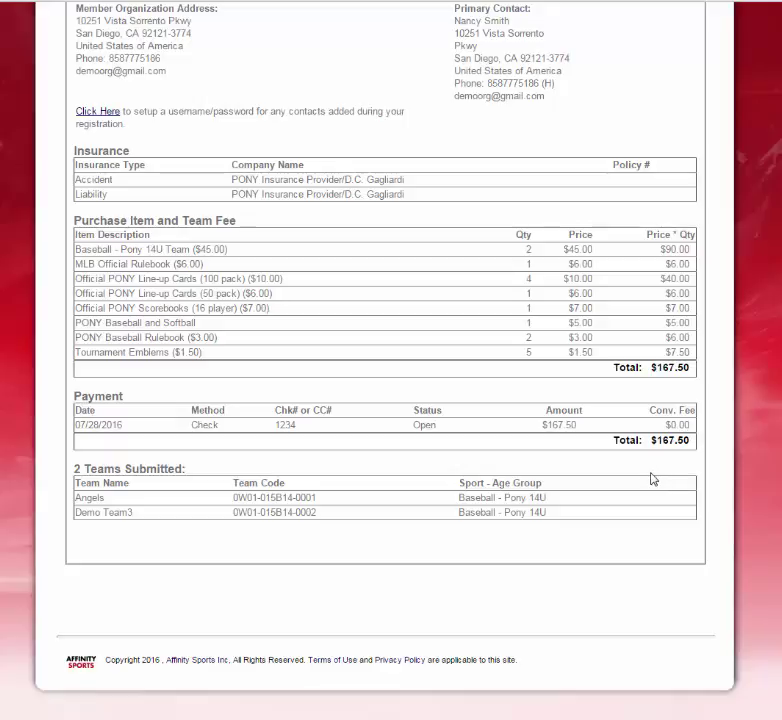
scroll(647, 480, up, 3)
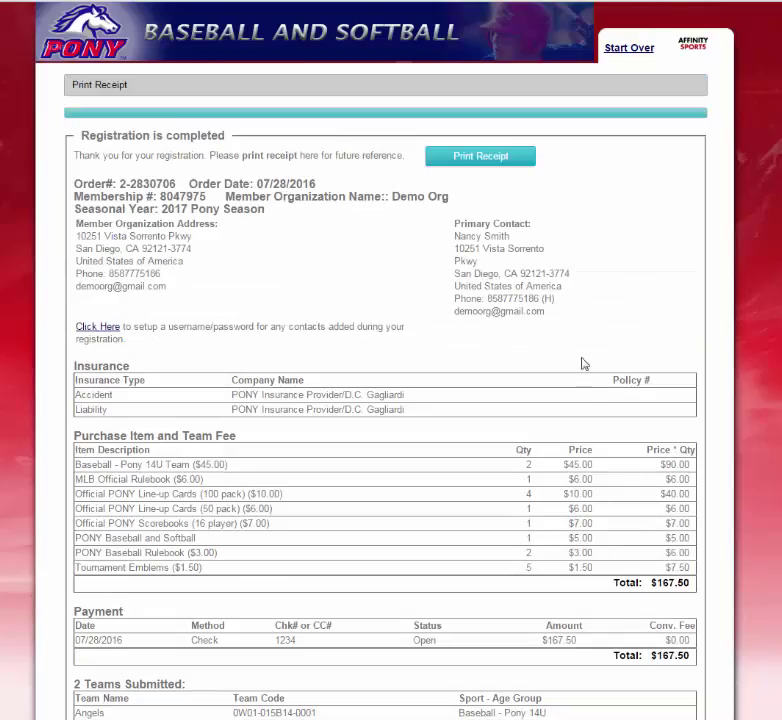
click(478, 164)
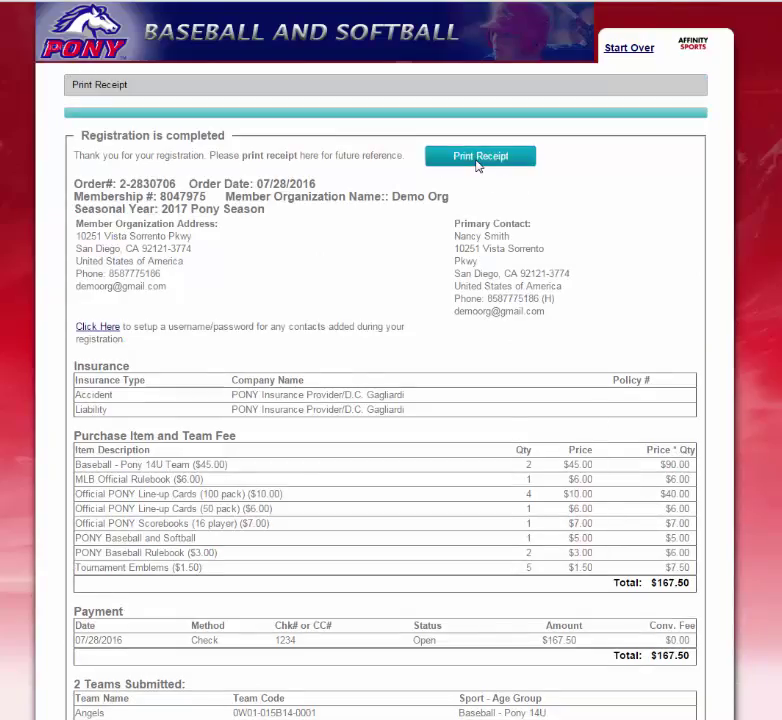